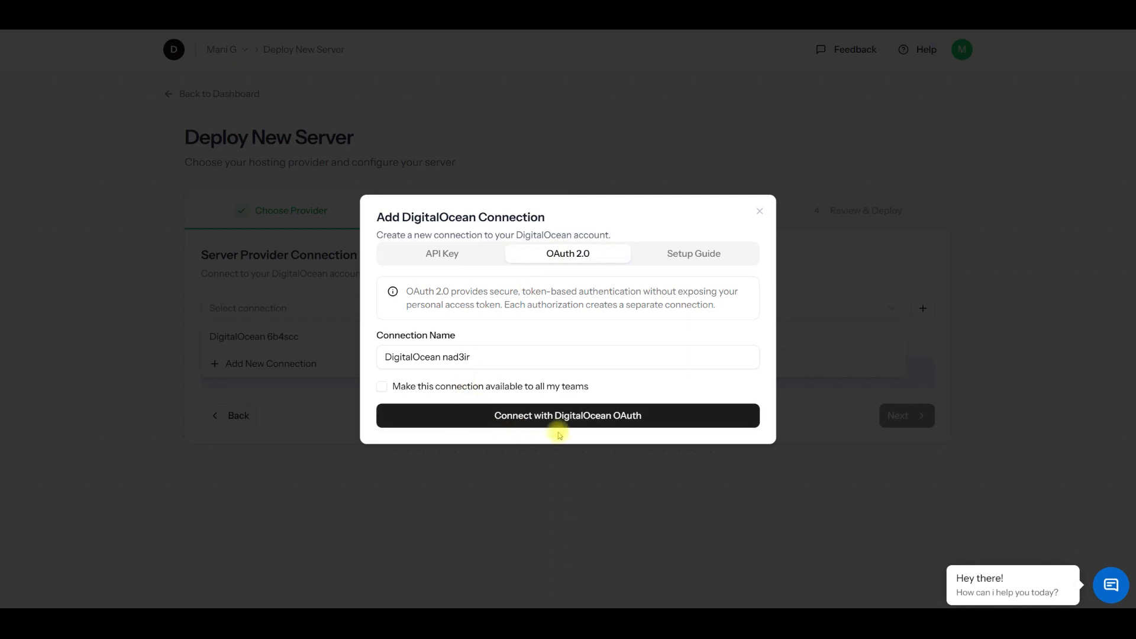
Step: Examine the API key option and the credentials setup guide for a new DigitalOcean connection, and close the dialog without creating one
click(456, 254)
click(416, 354)
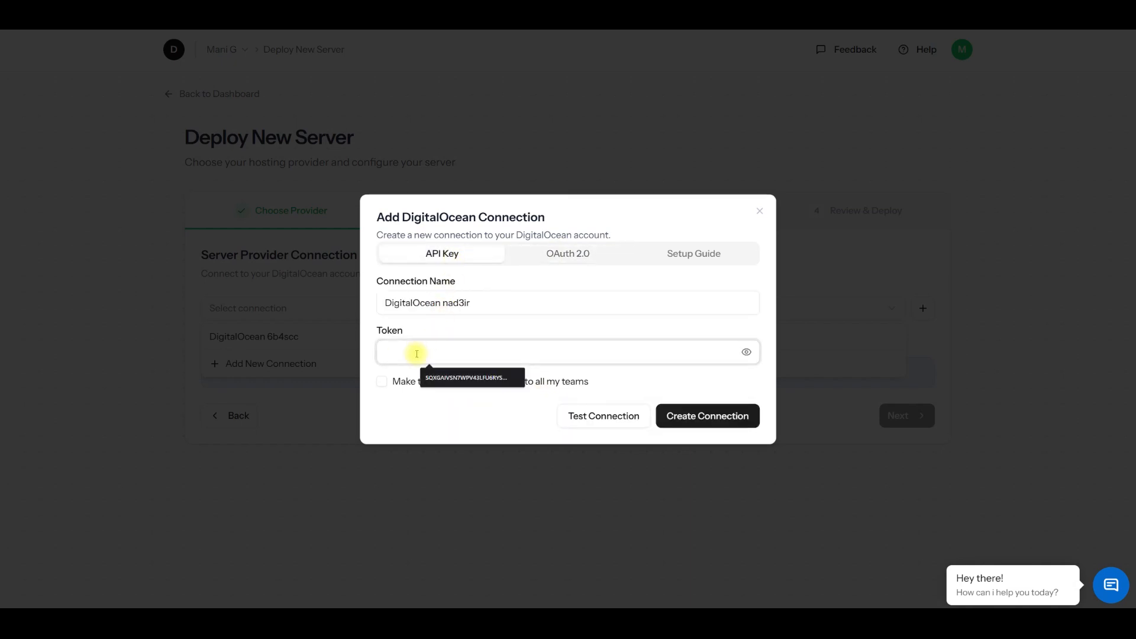
click(703, 256)
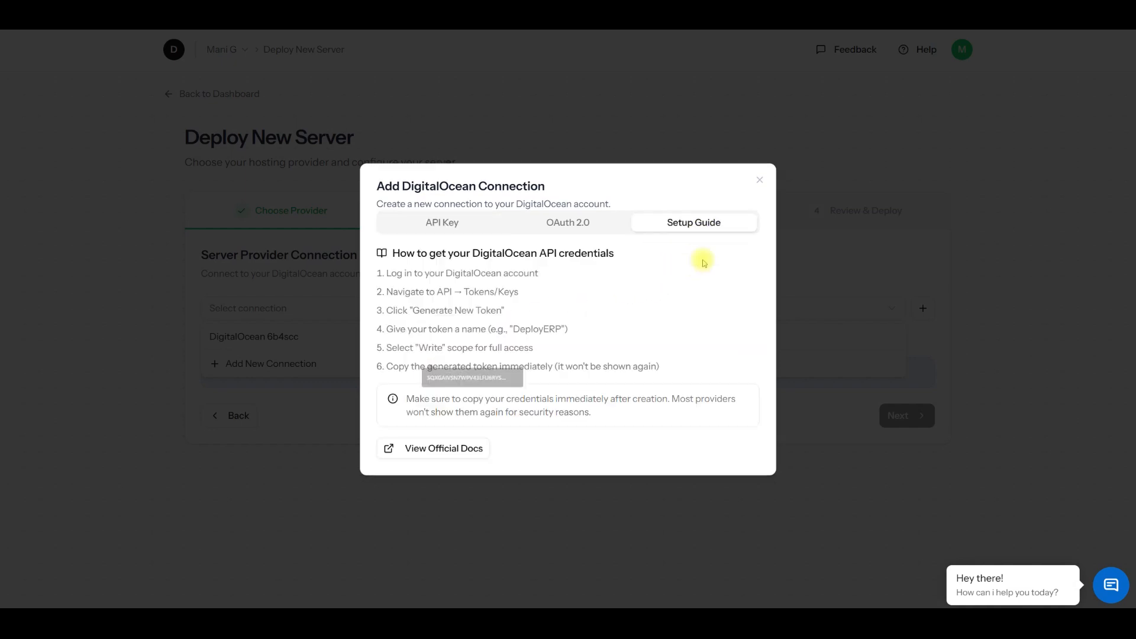
drag(388, 272, 536, 272)
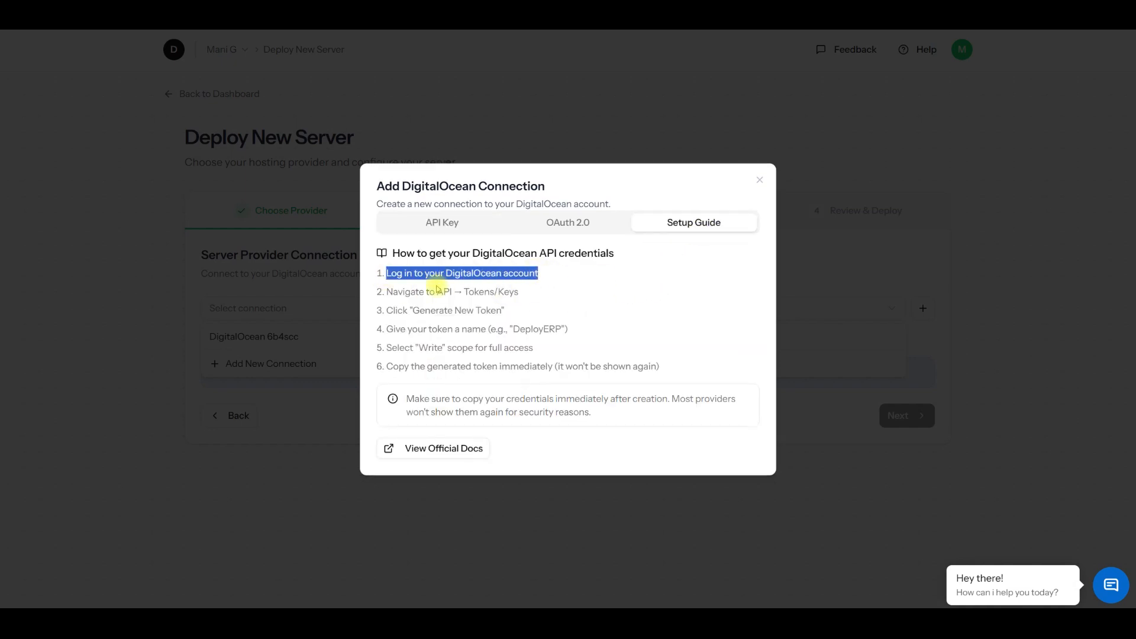
drag(387, 291, 527, 292)
drag(386, 310, 501, 314)
drag(398, 348, 533, 348)
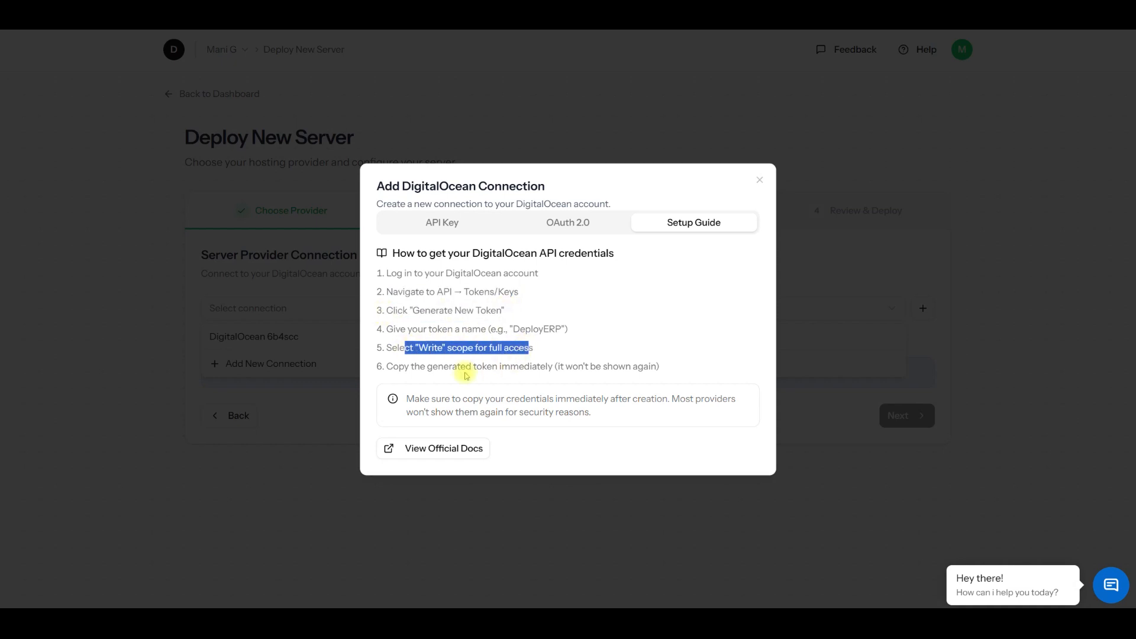
double_click(418, 366)
click(438, 222)
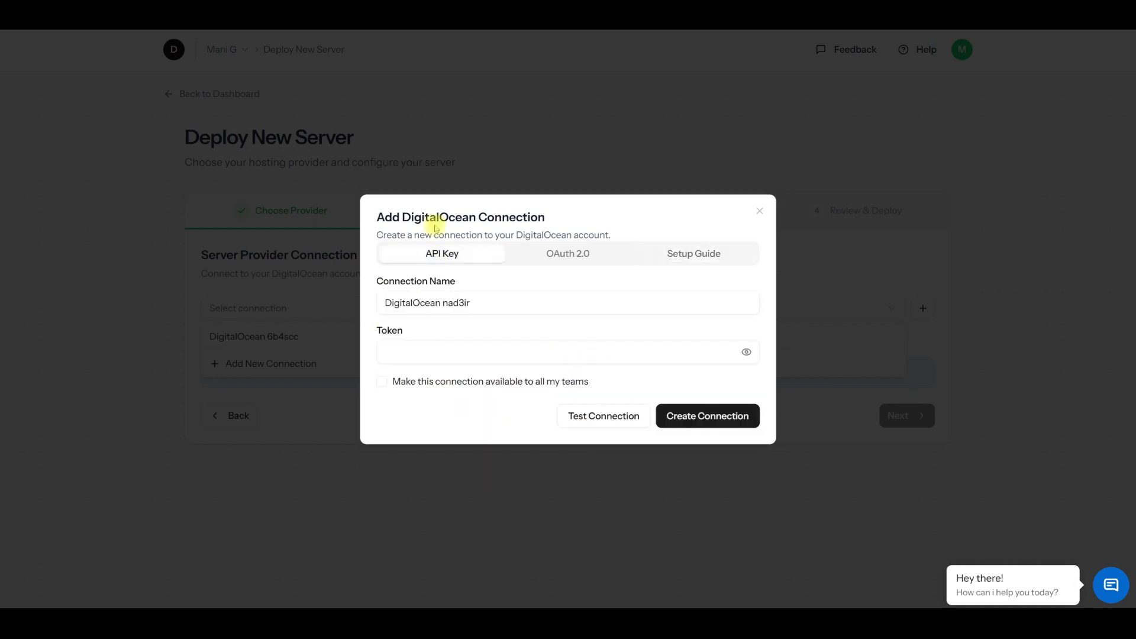
click(420, 350)
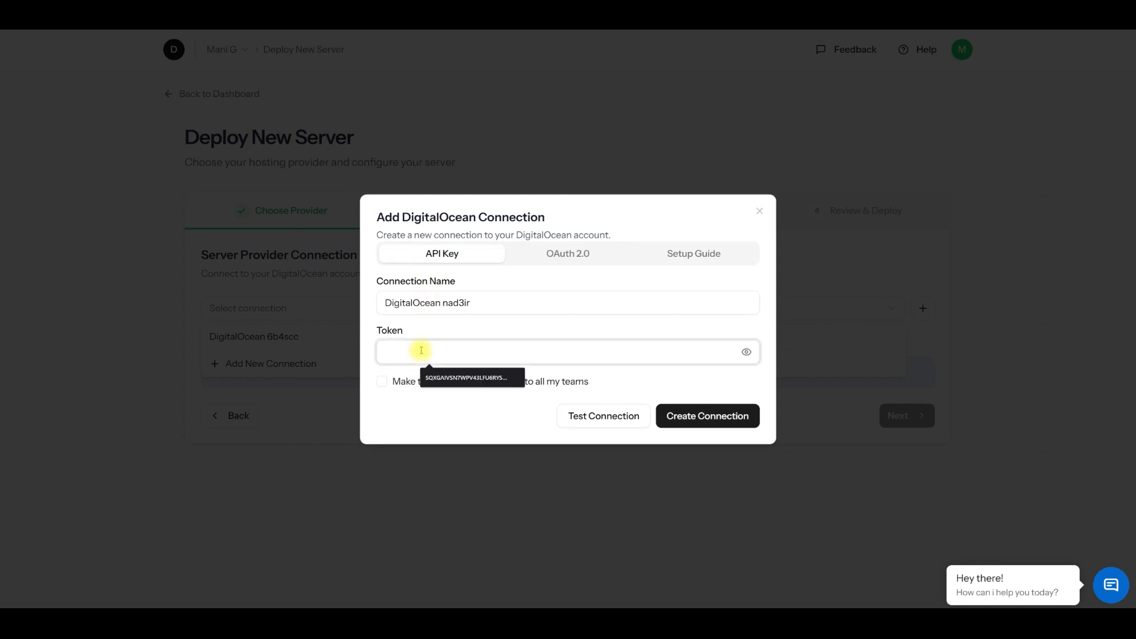
click(759, 211)
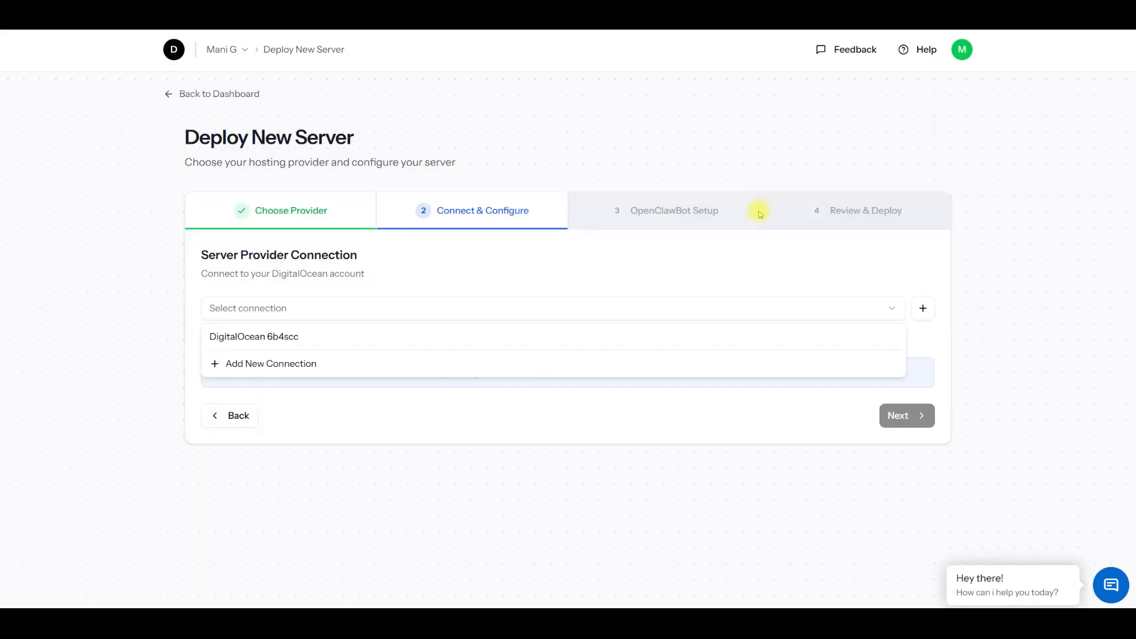
Step: Select the existing DigitalOcean 6b4scc connection and set the server region to Frankfurt 1
click(274, 338)
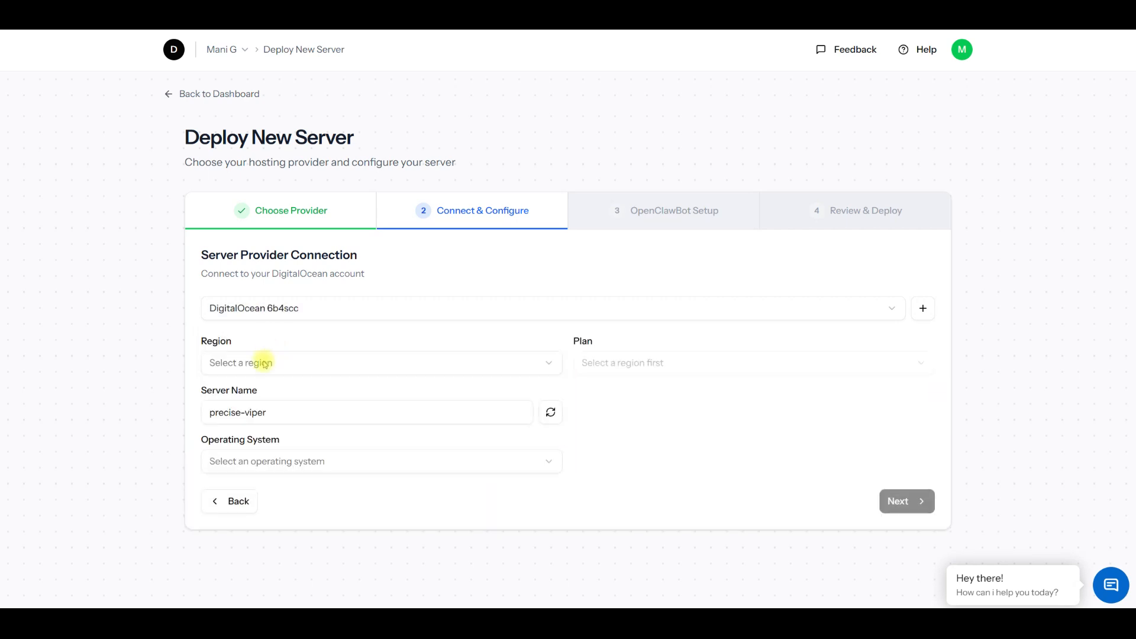
click(261, 361)
click(277, 286)
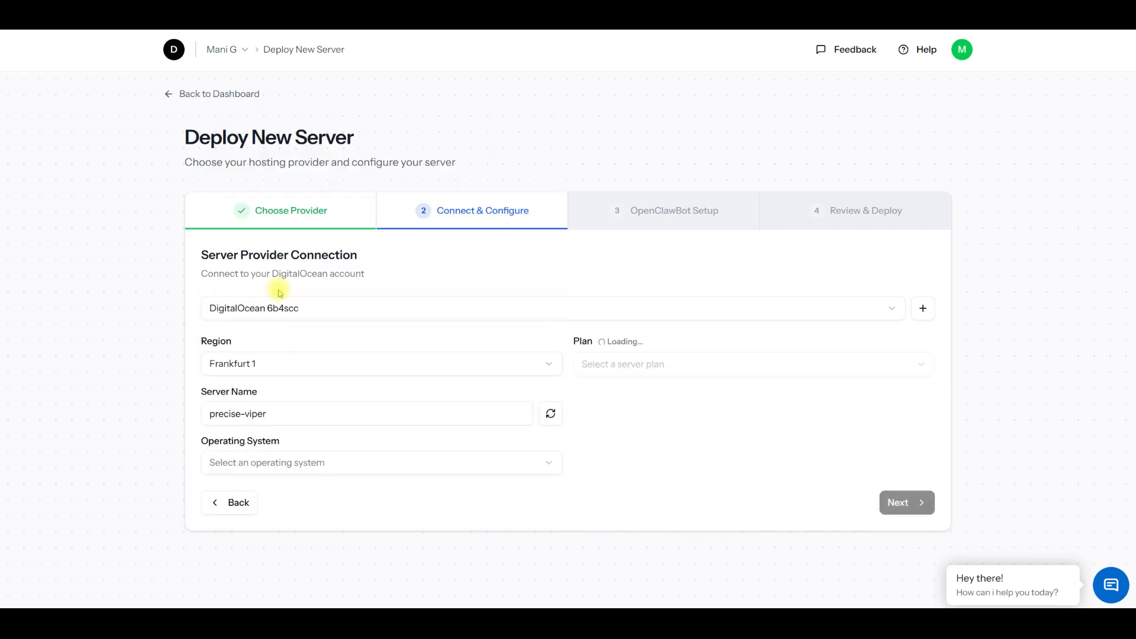
Step: Choose the s-1vcpu-2gb plan with Ubuntu 24.04 (LTS) as the operating system, and continue to the OpenClawBot setup
click(630, 364)
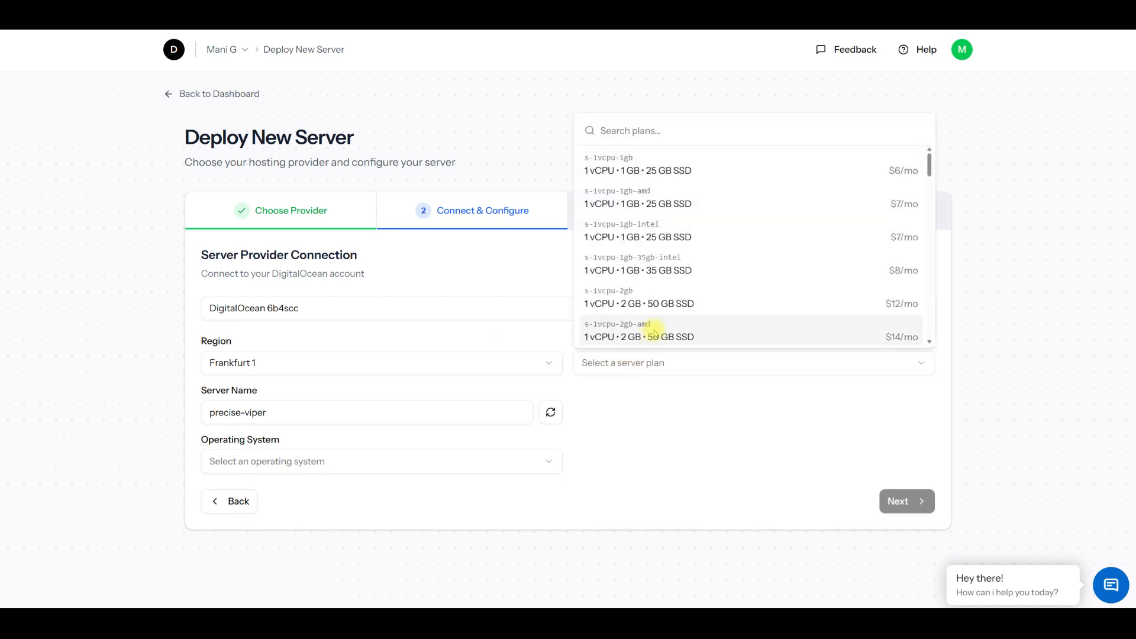
click(668, 303)
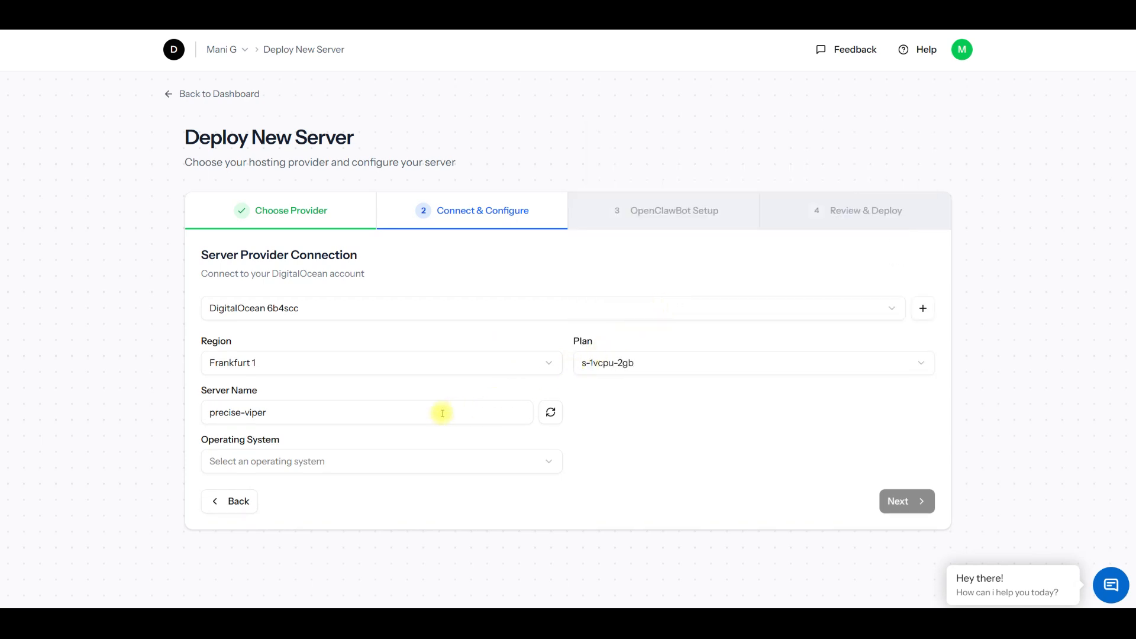
click(351, 462)
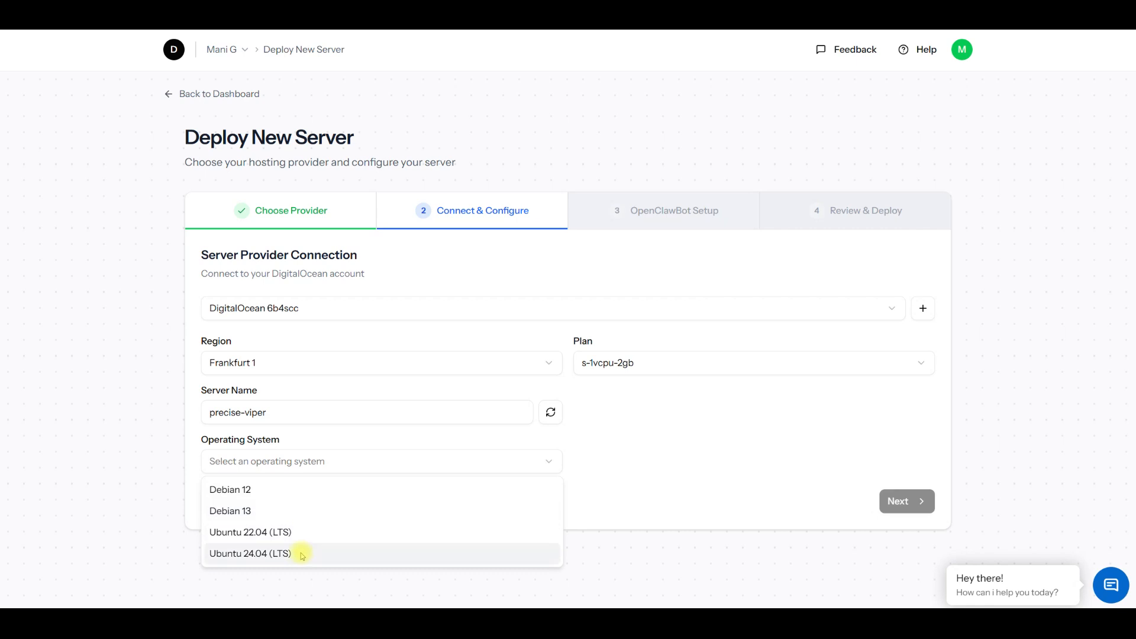
click(302, 553)
click(916, 501)
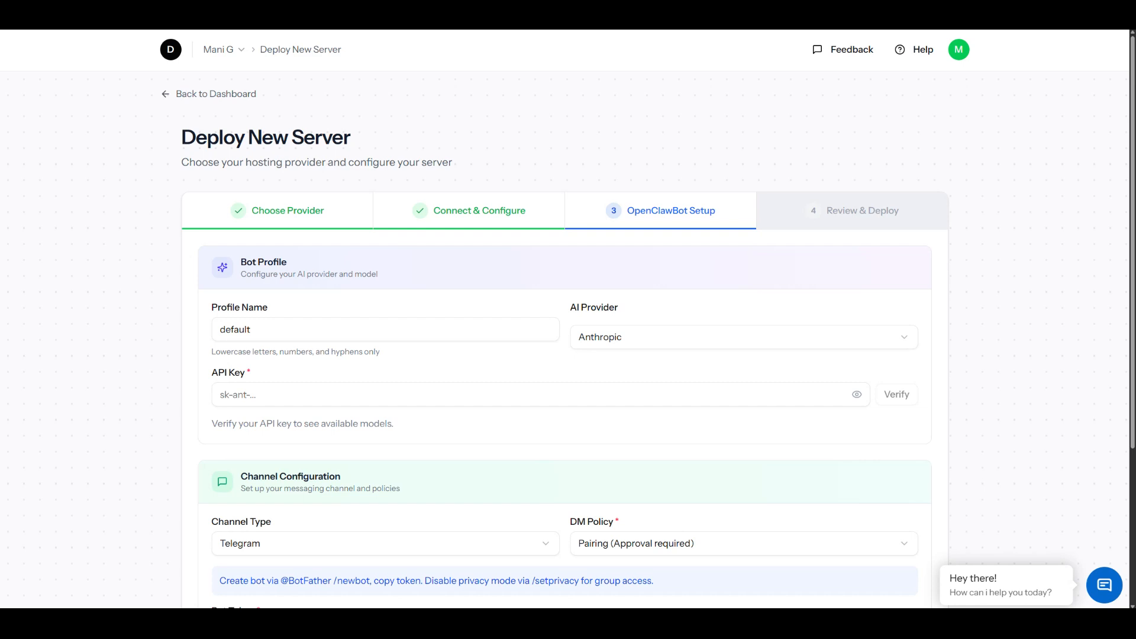
Step: Paste the API key into the API Key field and try to verify it with Anthropic as the AI provider
right_click(268, 395)
click(308, 307)
click(894, 394)
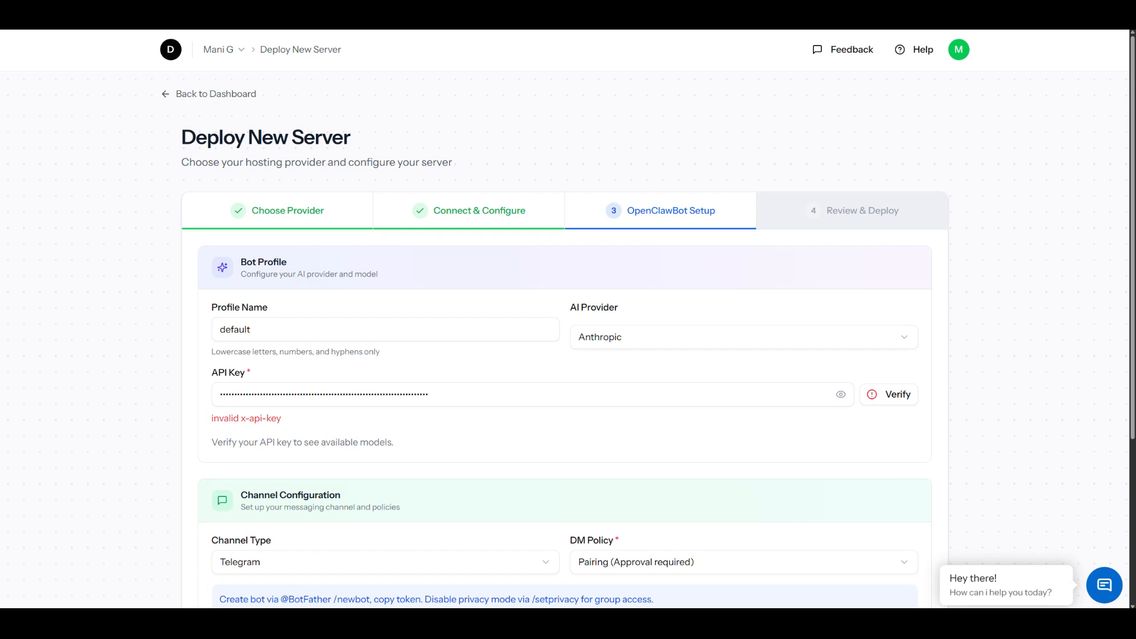
Step: Change the AI provider to OpenRouter, and paste its API key into the API Key field and verify it
click(638, 341)
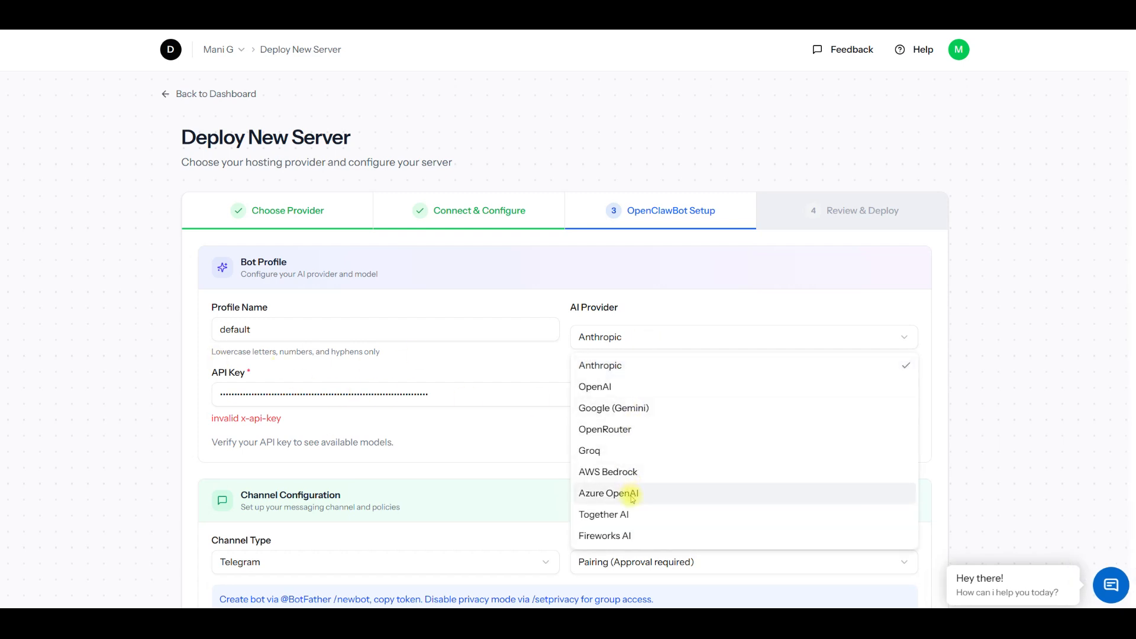
click(627, 431)
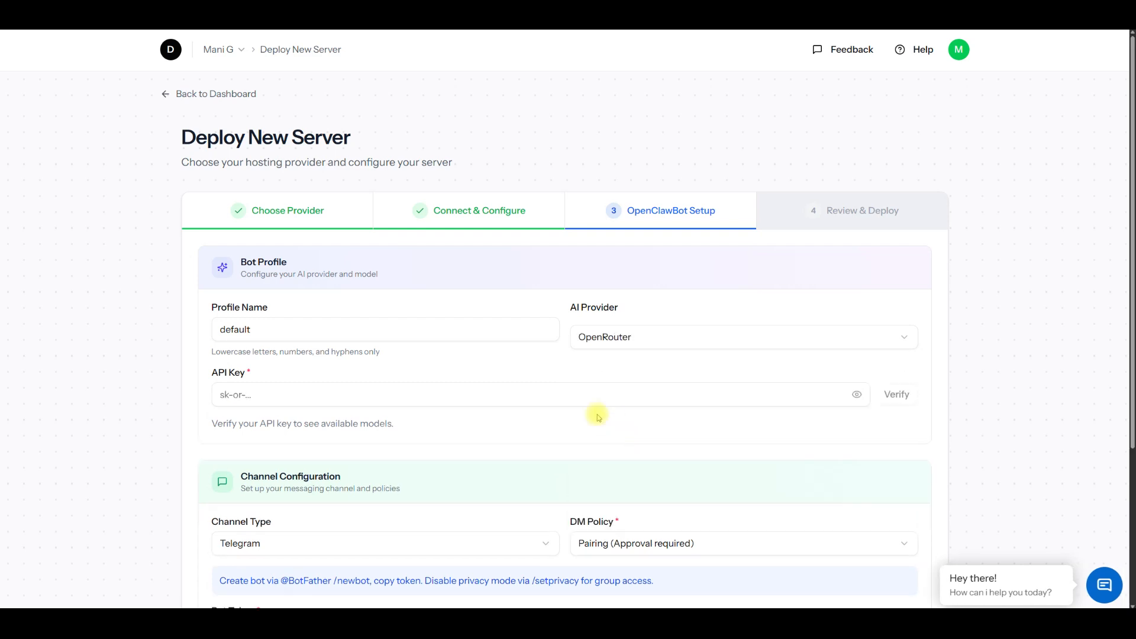
right_click(367, 391)
click(394, 509)
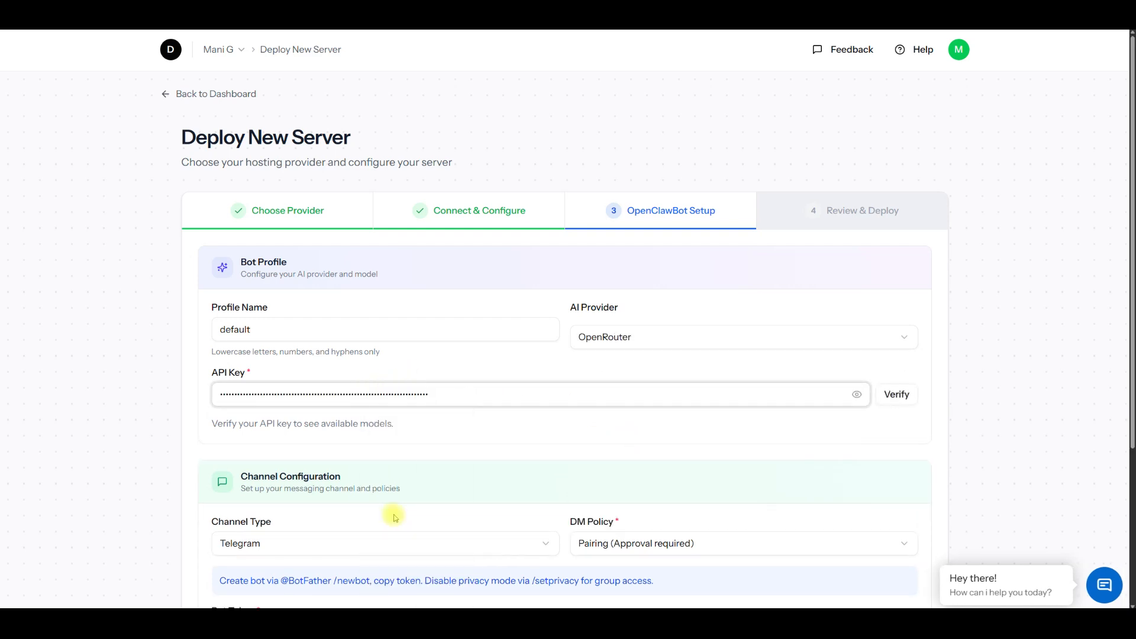
click(909, 405)
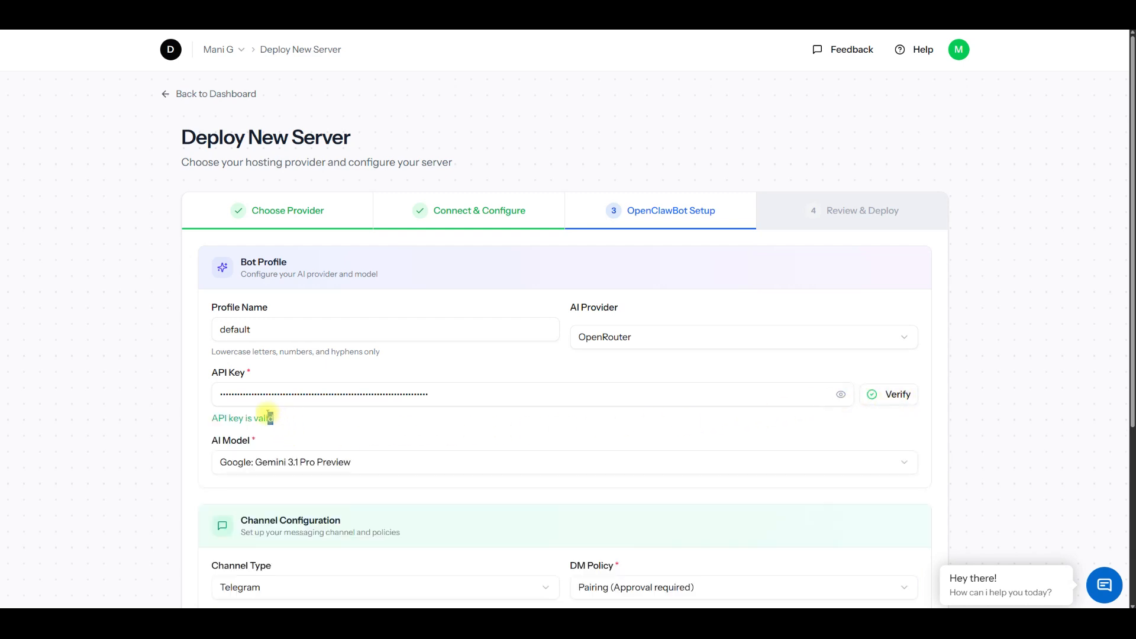
drag(270, 417, 217, 417)
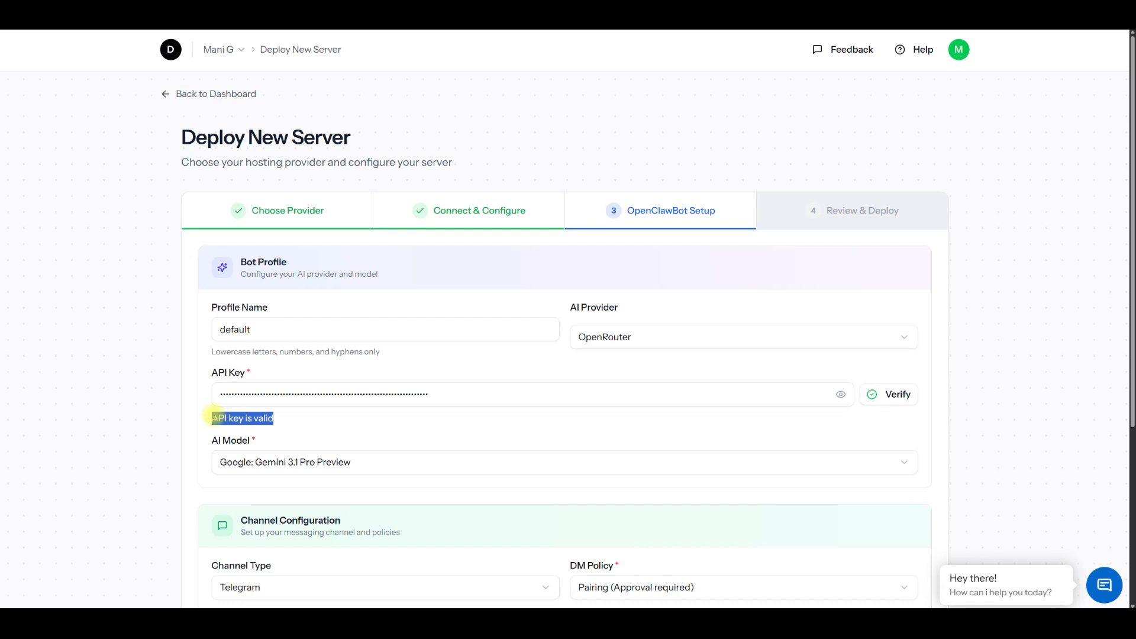
Step: Set the bot profile's AI model to MoonshotAI: Kimi K2.5
scroll(213, 417, down, 3)
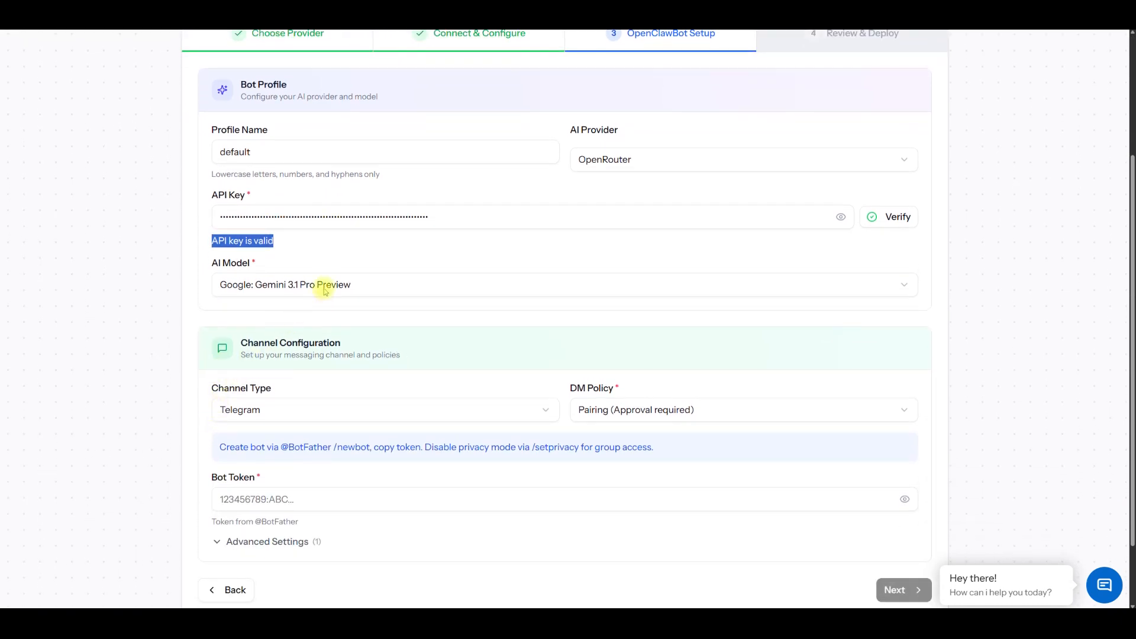
click(325, 290)
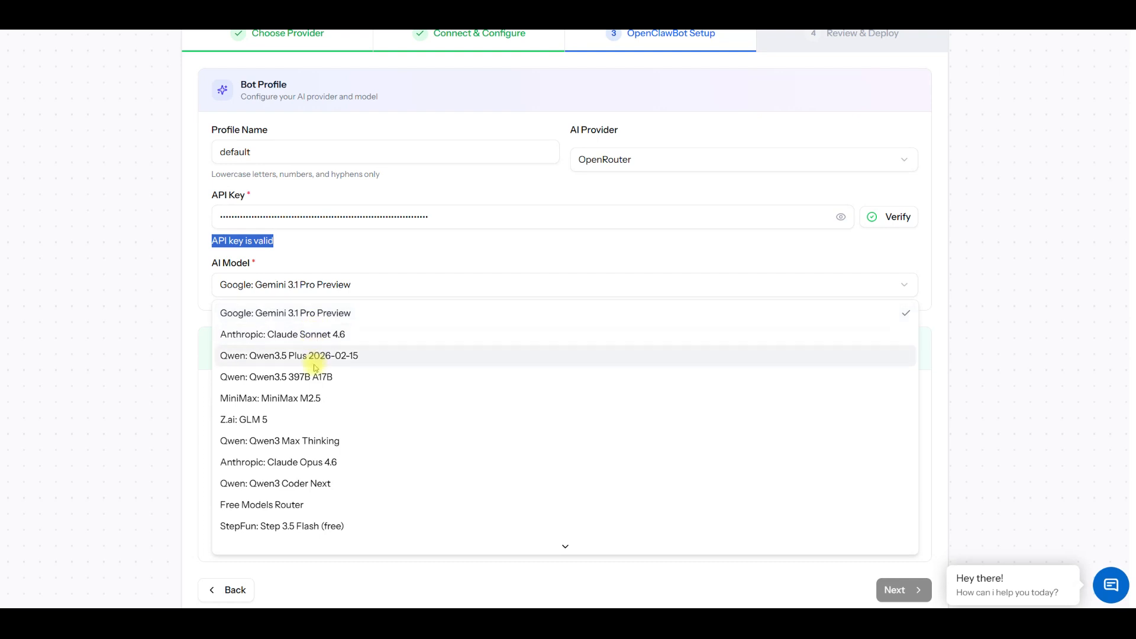
scroll(302, 467, down, 6)
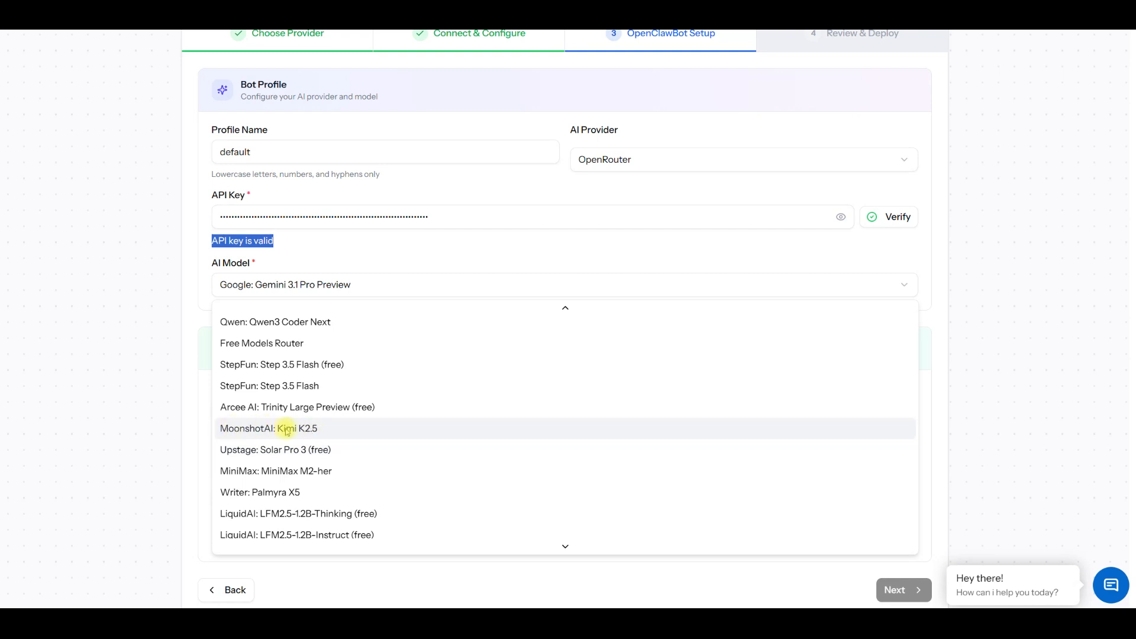
click(286, 429)
Step: Switch to the BotFather chat in Telegram and send the /newbot command
scroll(286, 428, down, 2)
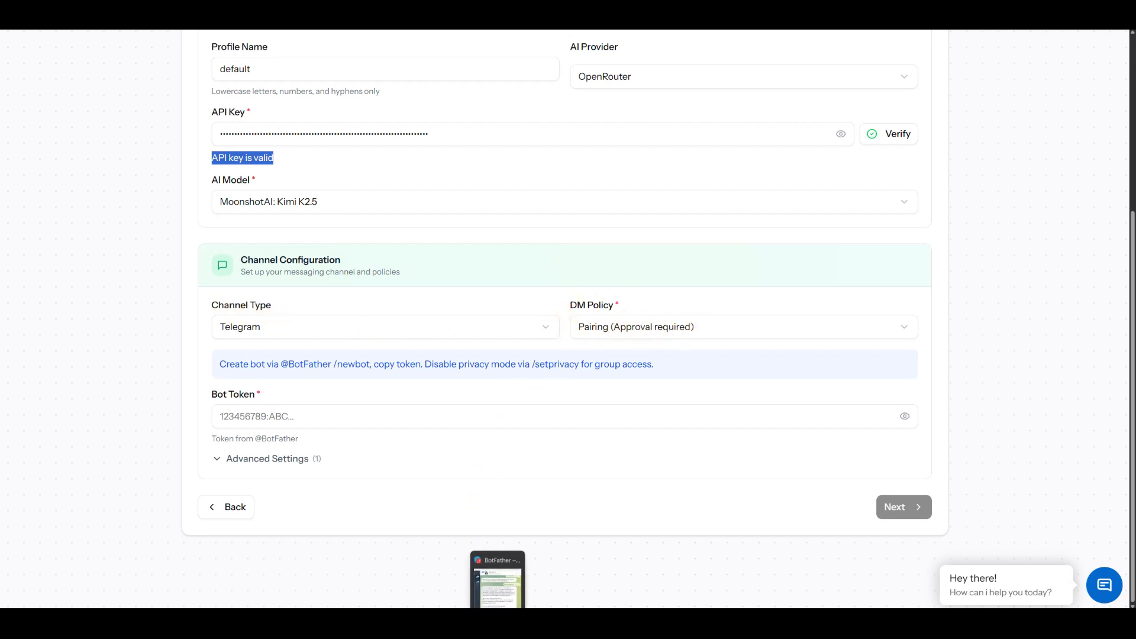
click(496, 623)
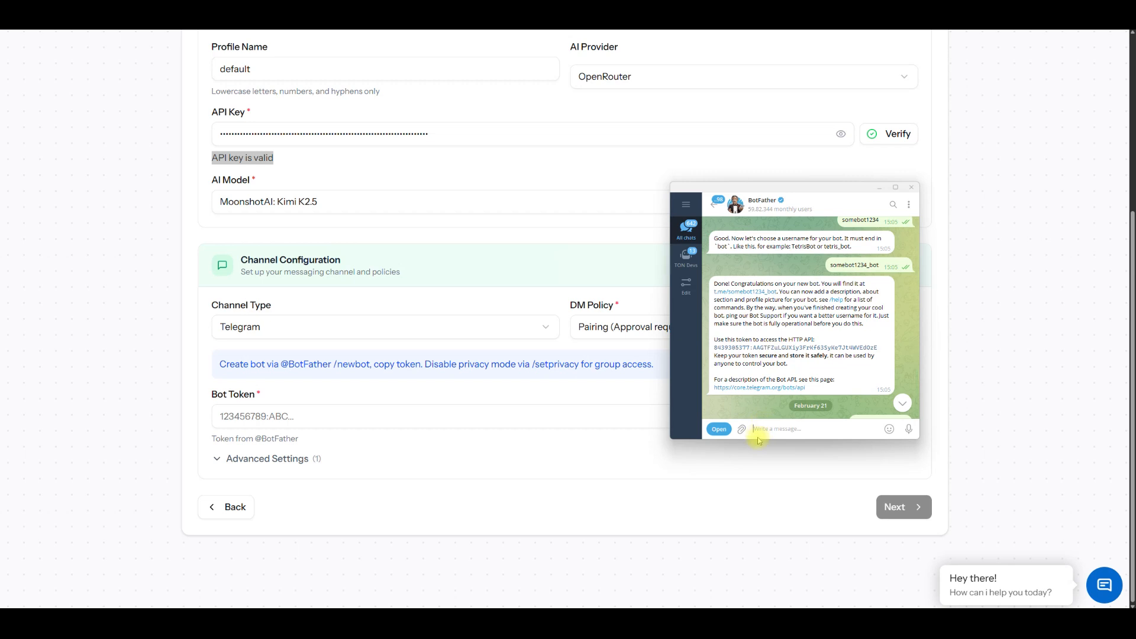
text(/)
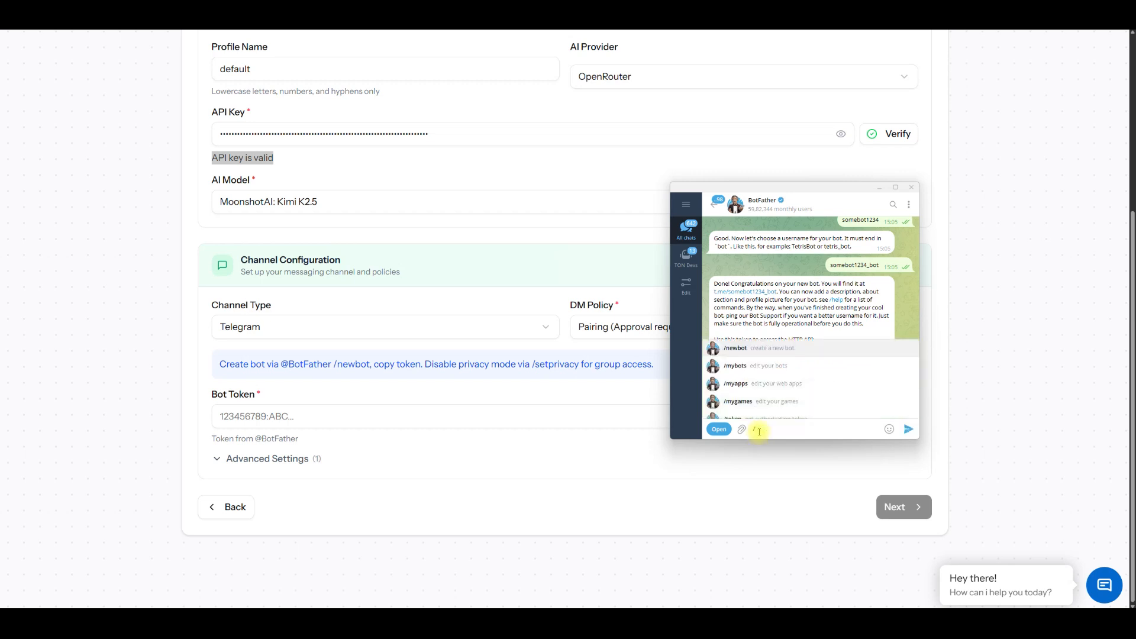
text(newbot)
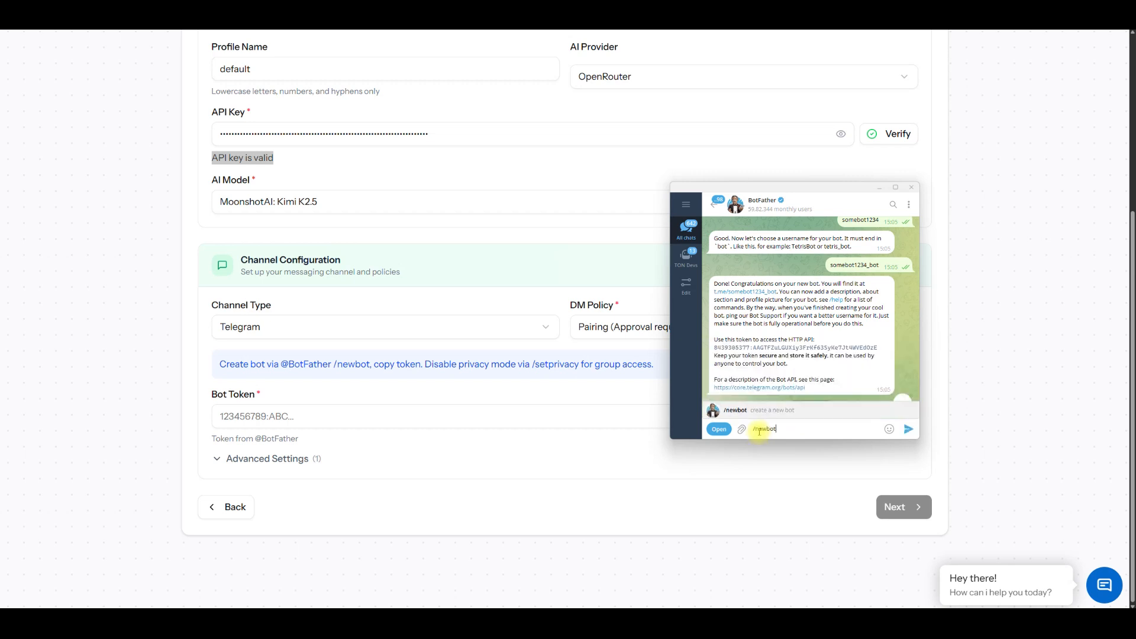
key(Return)
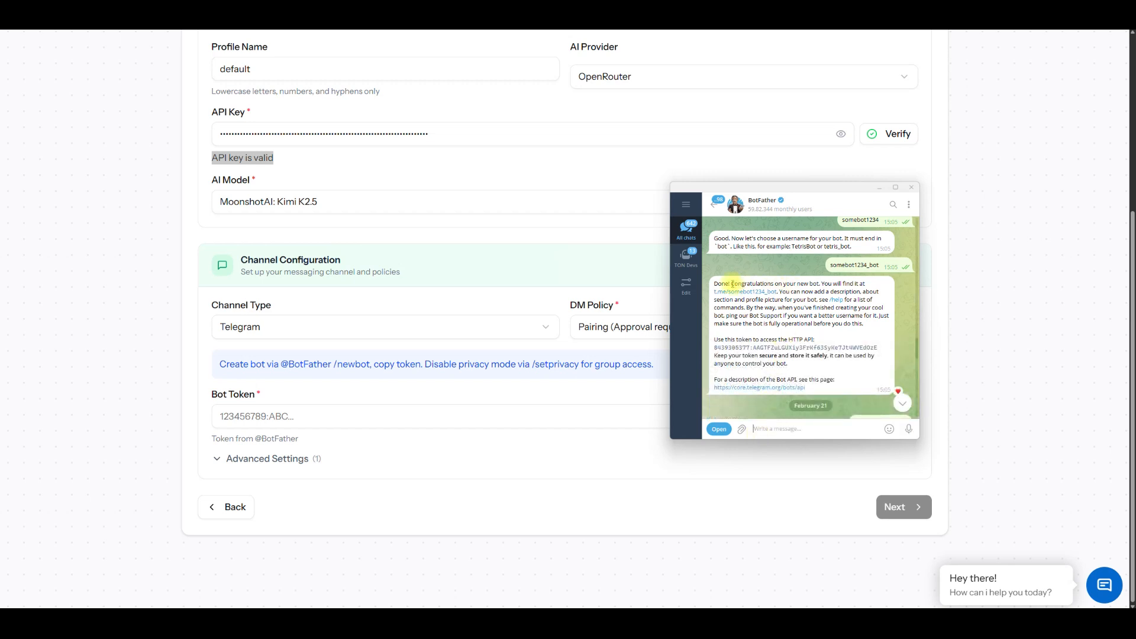
Step: Copy the HTTP API token from BotFather's congratulations message and paste it into the Bot Token field of the channel configuration
drag(714, 283, 825, 331)
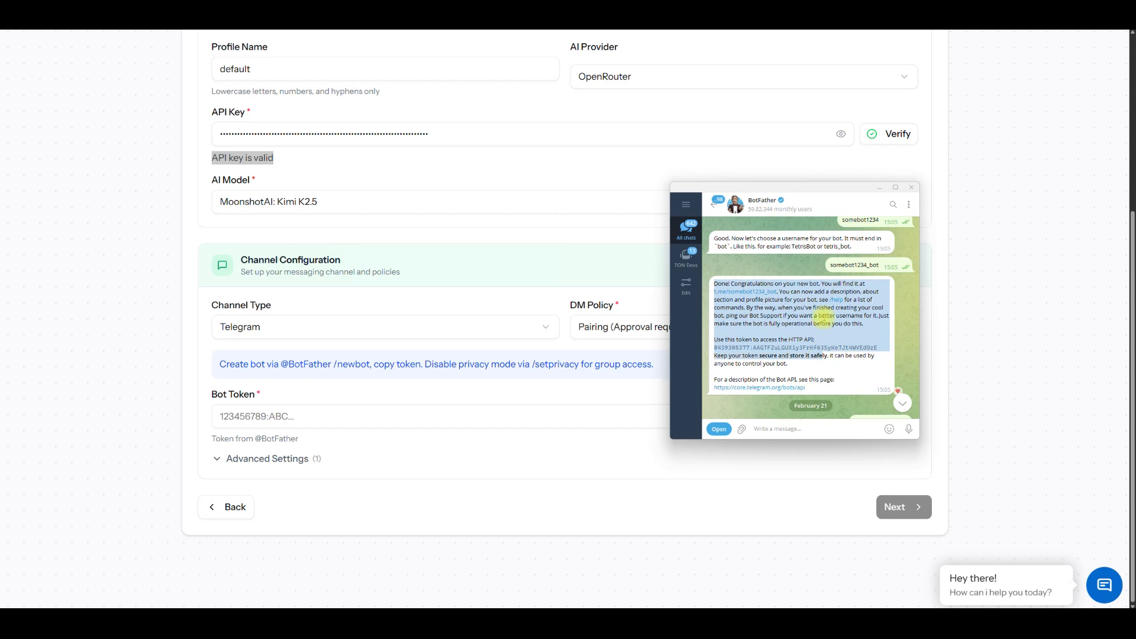
click(824, 315)
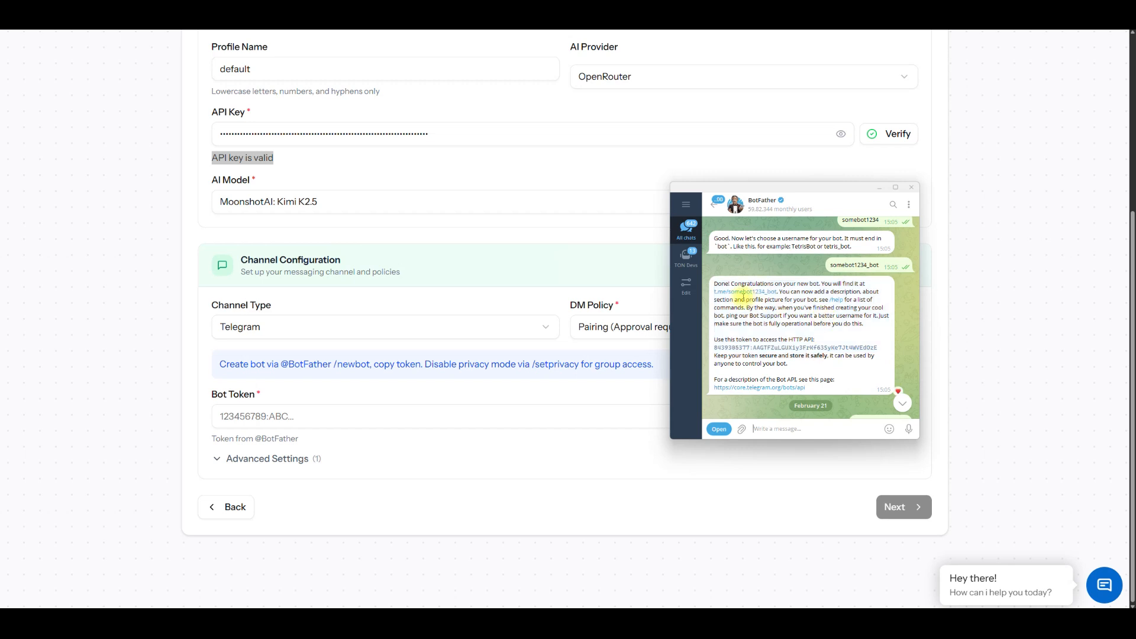
click(755, 349)
click(335, 415)
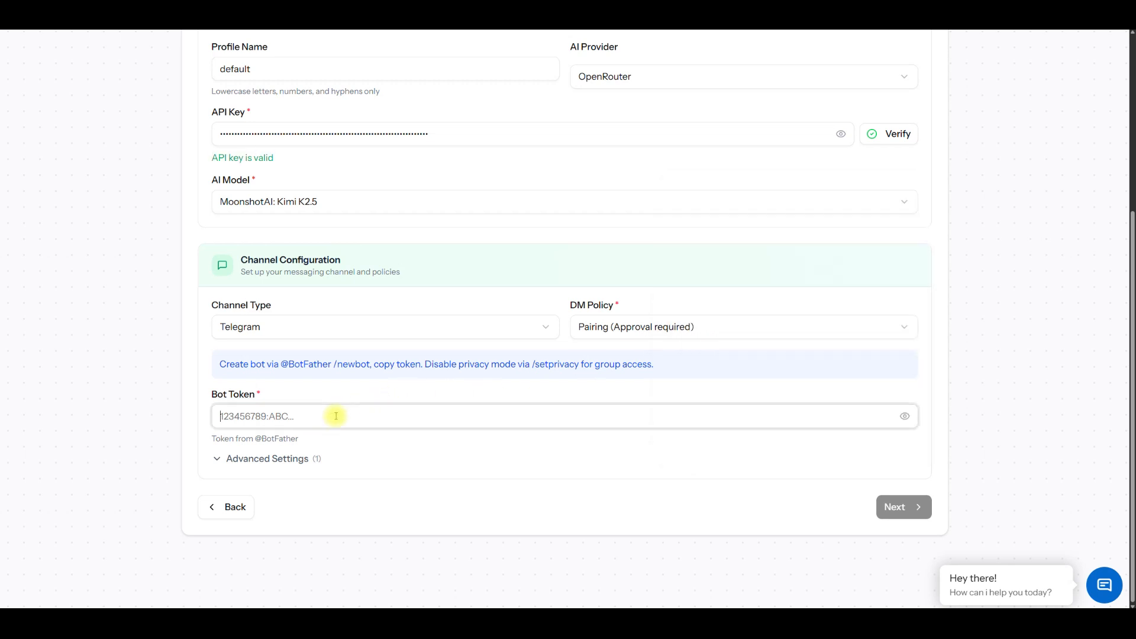
right_click(336, 416)
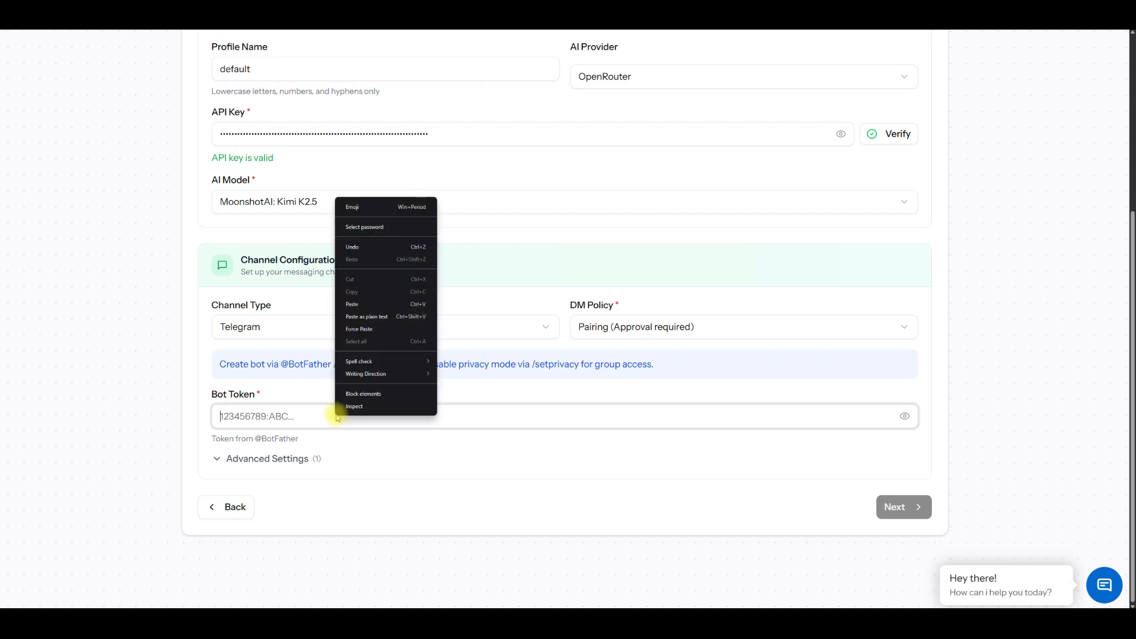
click(379, 317)
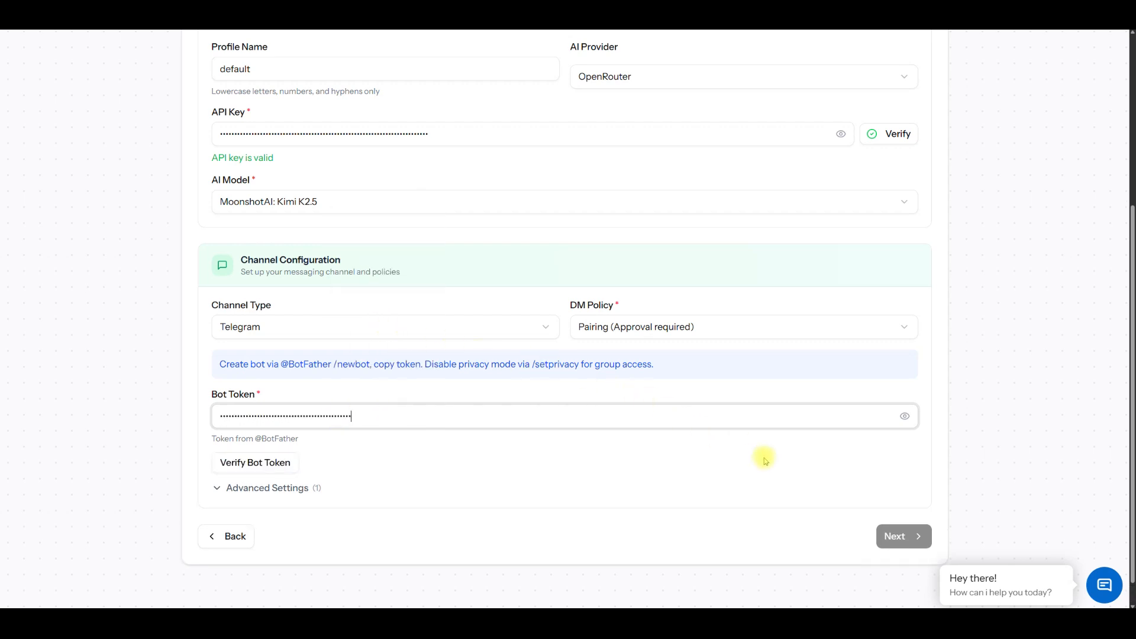
Step: Verify the bot token and continue to the configuration review with its deployment requirements
click(260, 463)
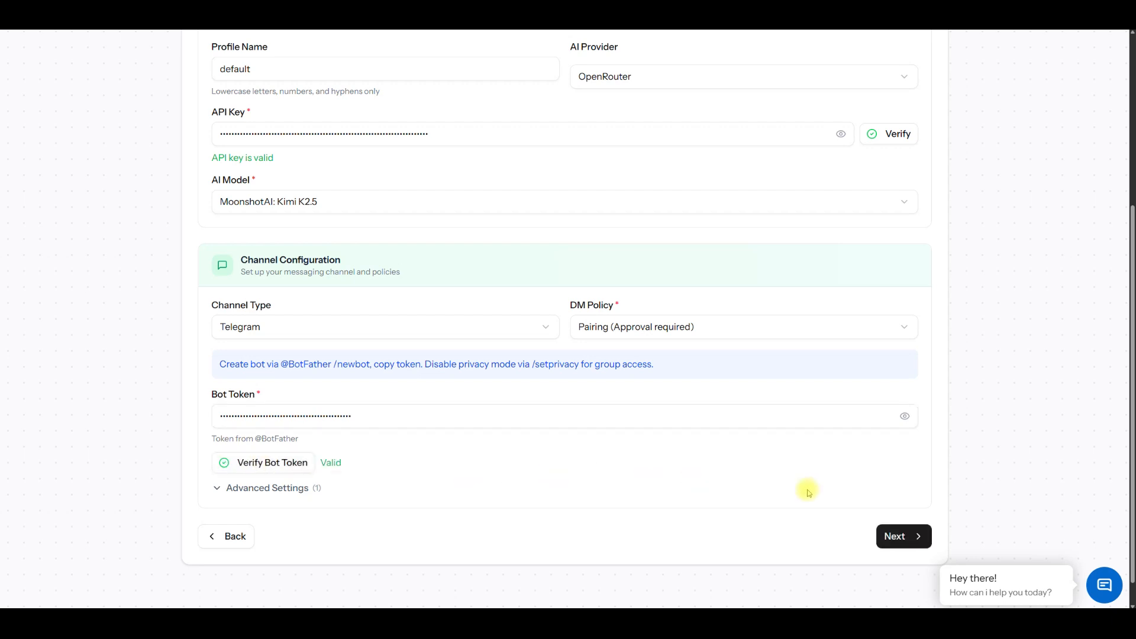
click(915, 538)
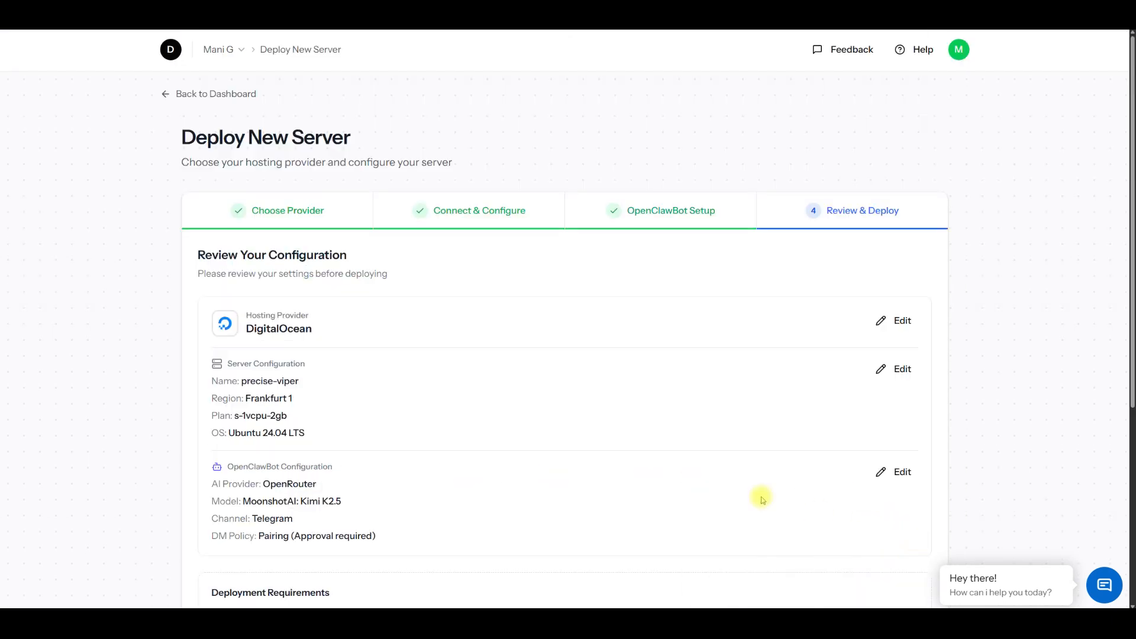
scroll(272, 433, down, 3)
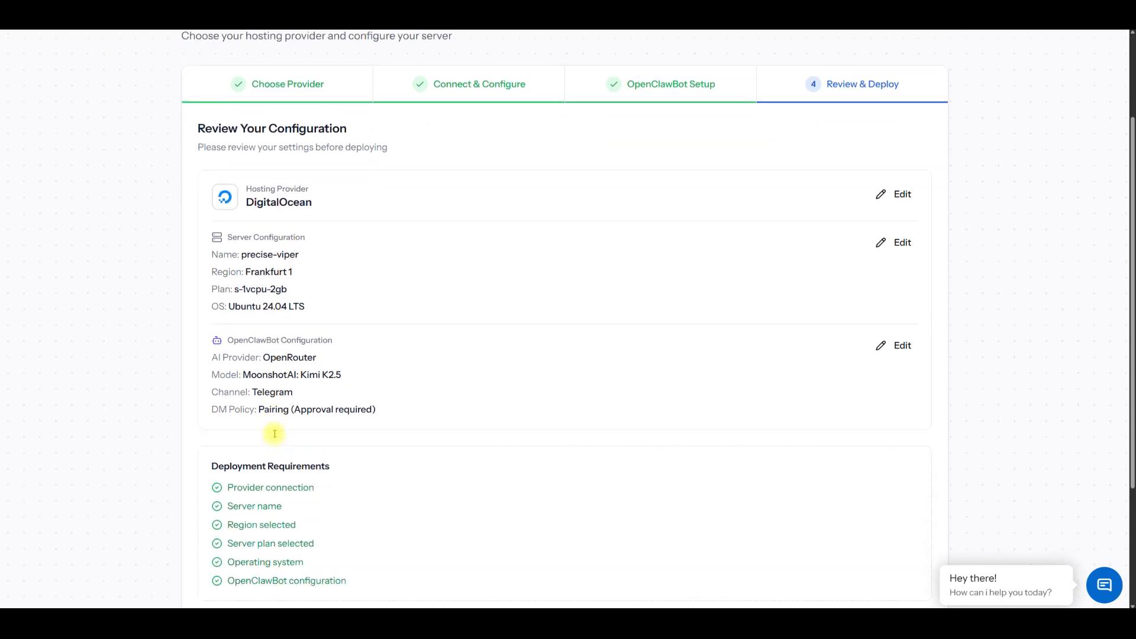
Step: Acknowledge having read the OpenClaw Security documentation and deploy the server
scroll(283, 403, down, 3)
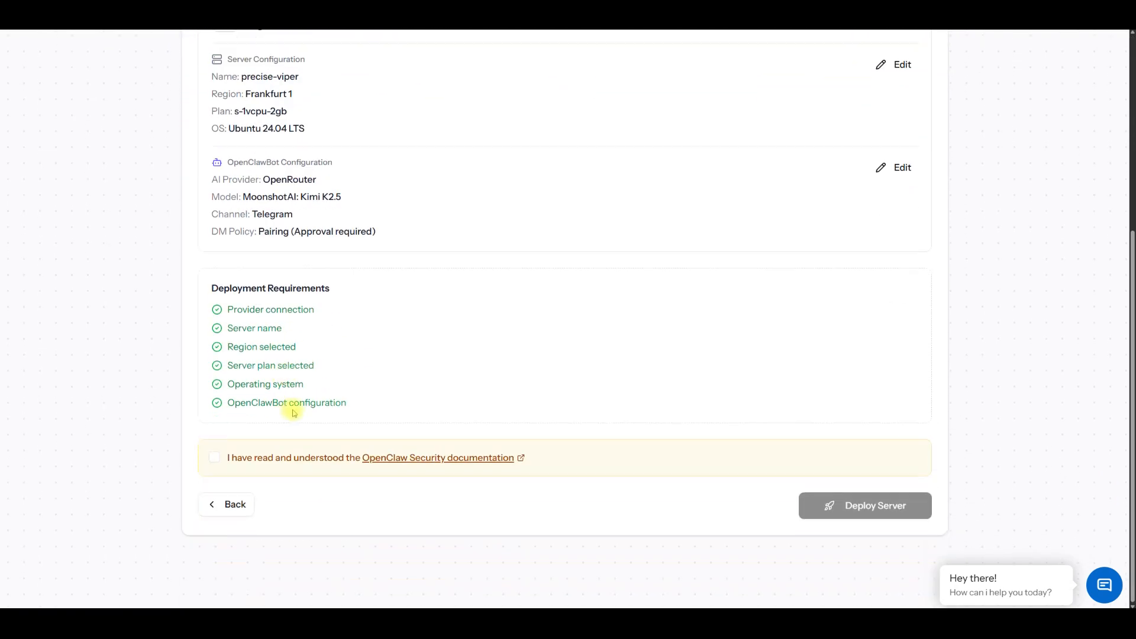
click(215, 458)
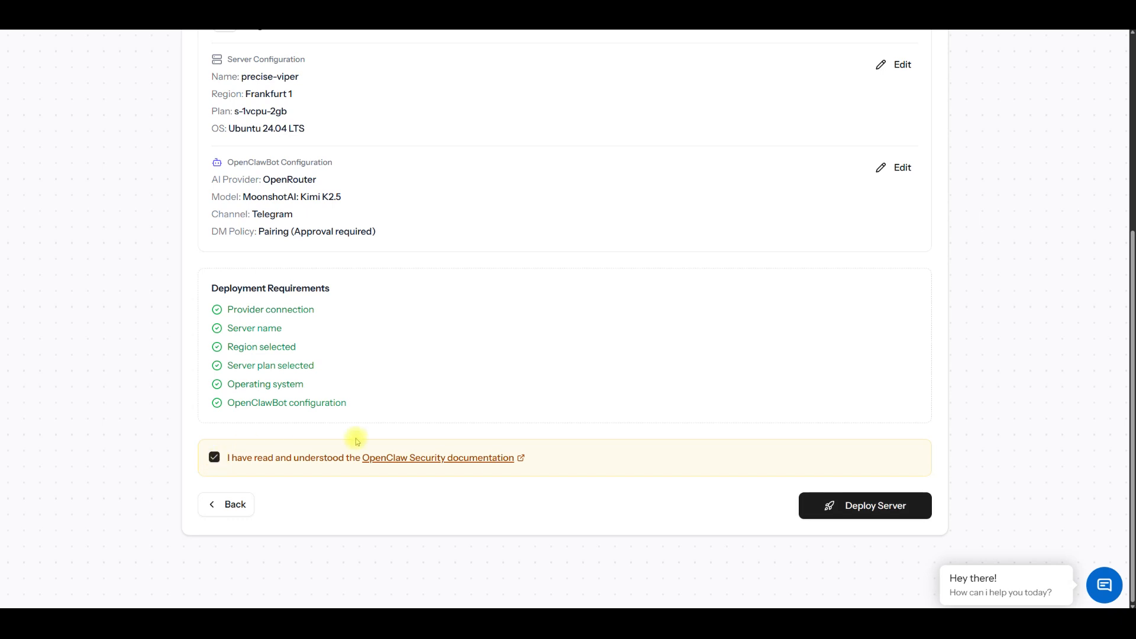
click(869, 514)
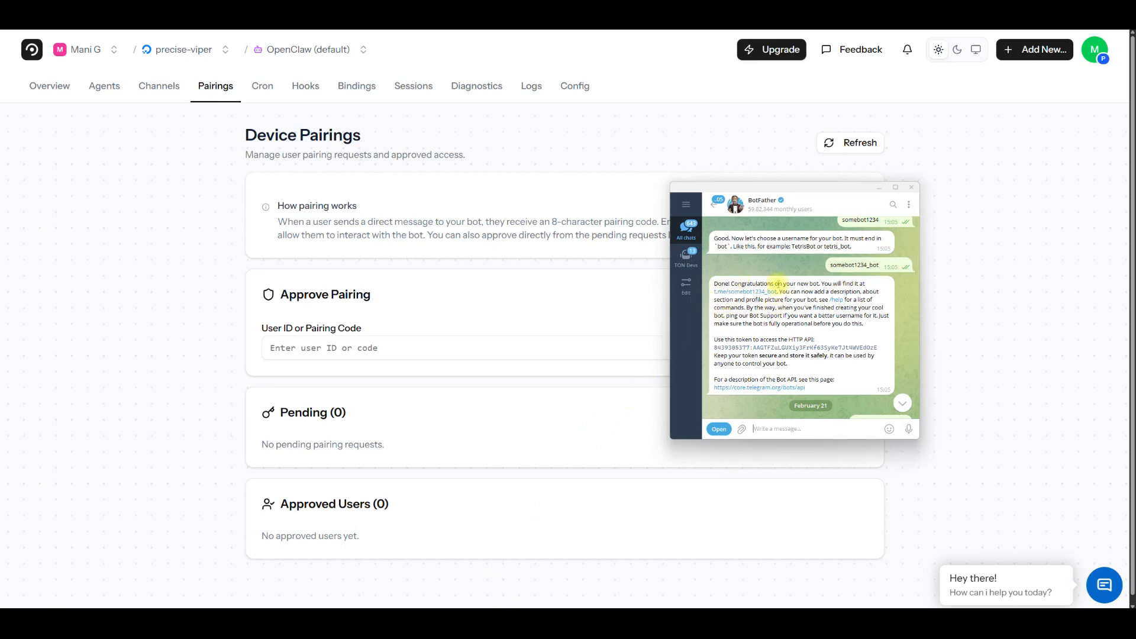
Step: Open the new bot's chat through the link in BotFather's Telegram message and send "hi"
click(746, 292)
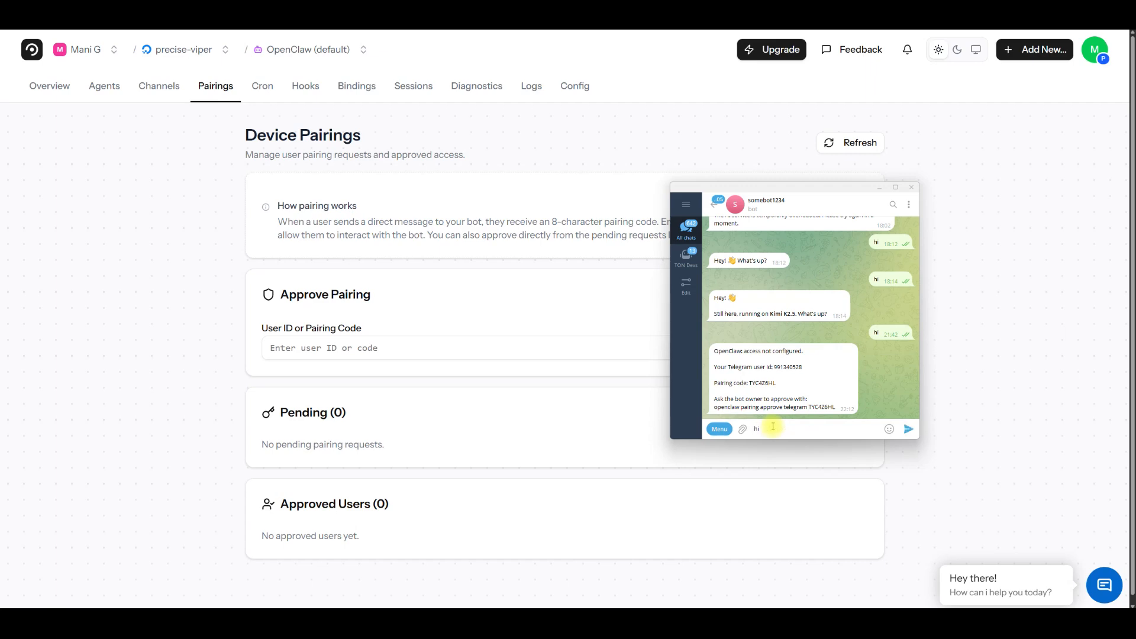
text(hi)
key(Return)
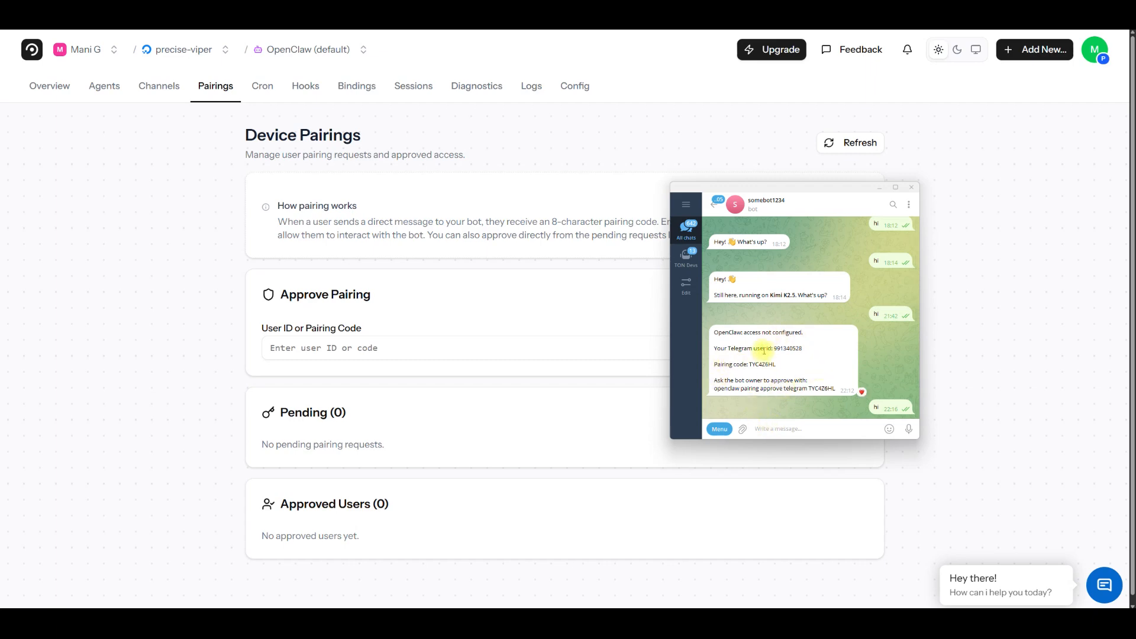
Step: Reload the Device Pairings page and check it and the Telegram bot chat for a new pairing request
right_click(190, 184)
click(219, 219)
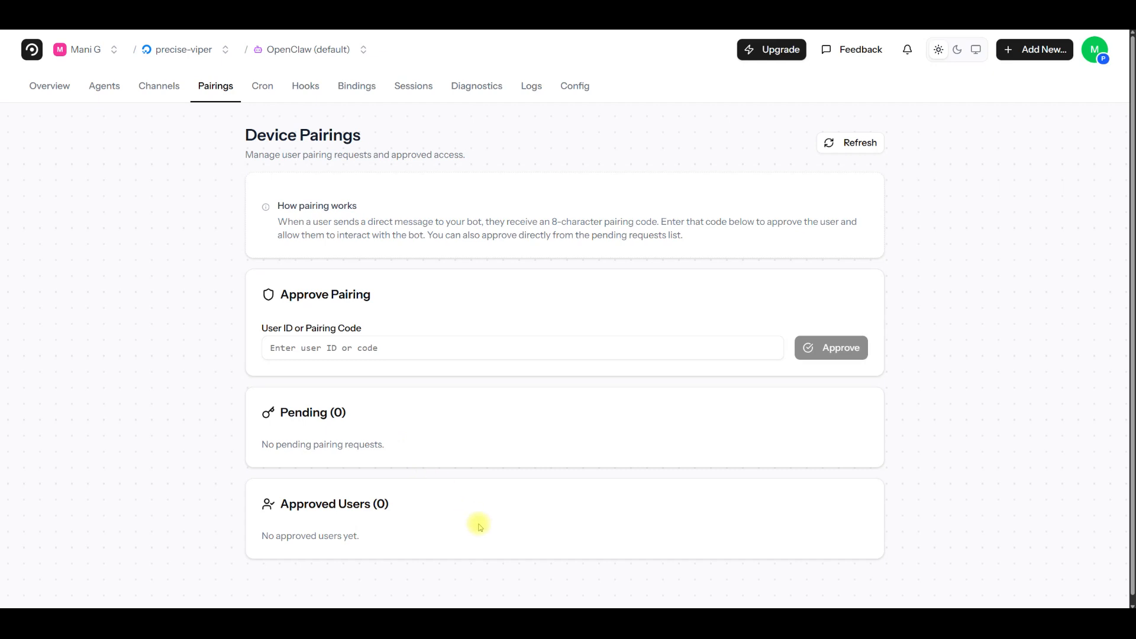
click(498, 622)
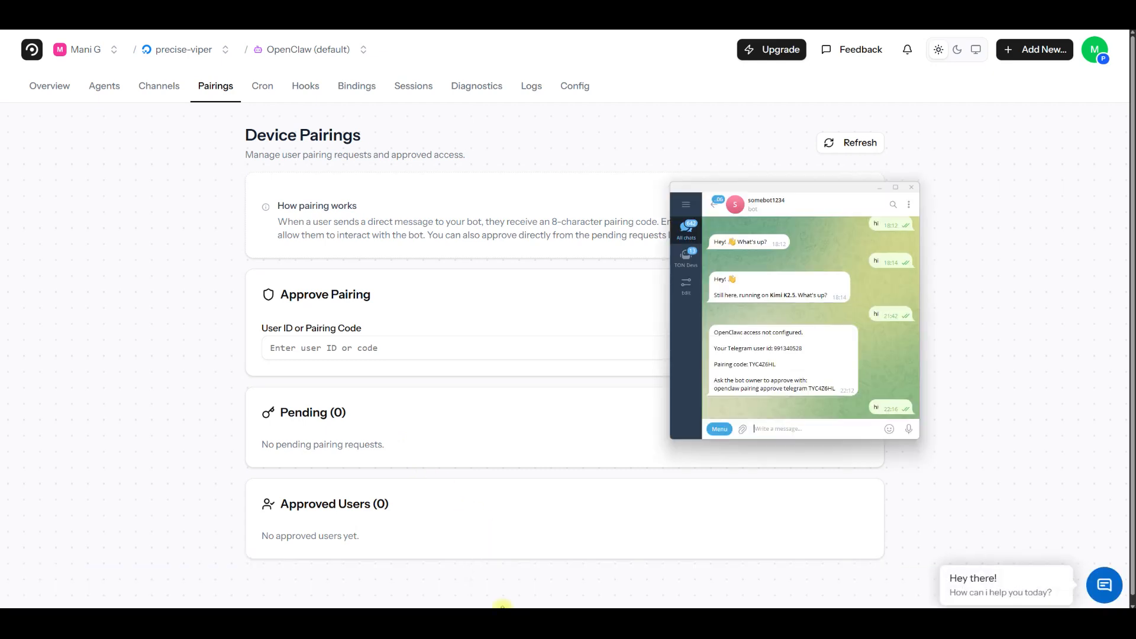
double_click(781, 386)
scroll(957, 391, down, 1)
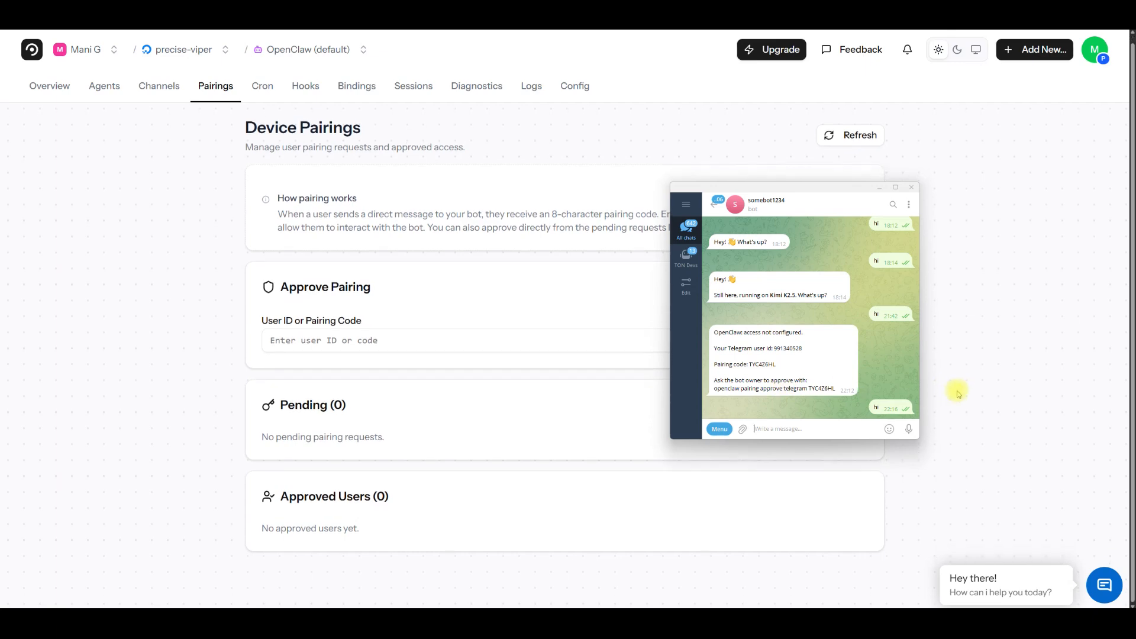
scroll(957, 390, up, 1)
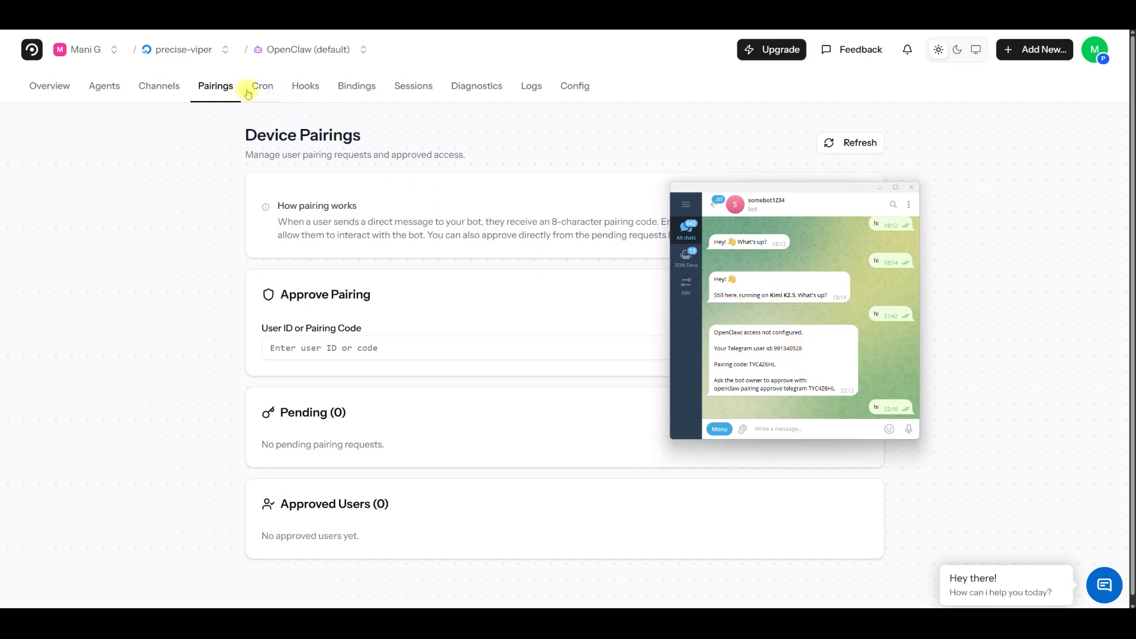
click(261, 68)
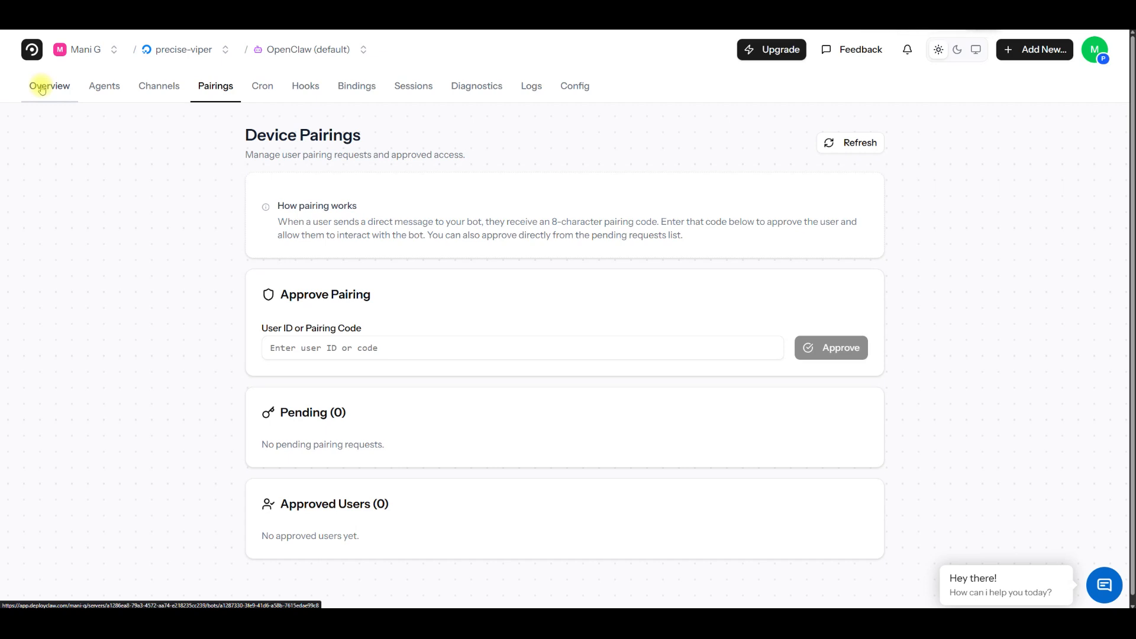
right_click(94, 149)
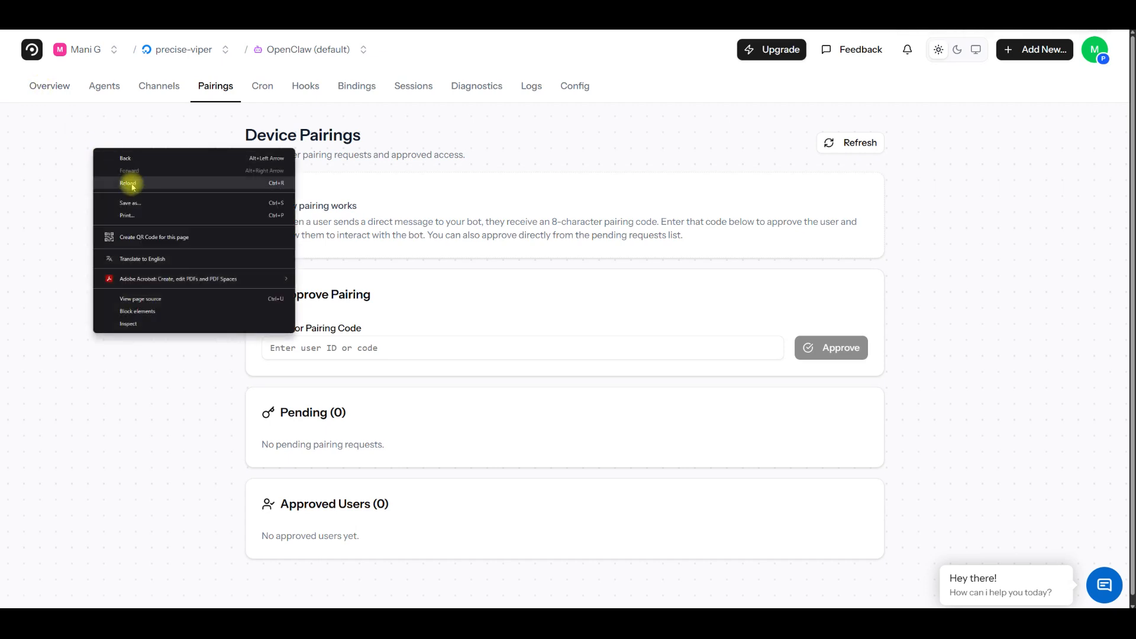
click(132, 185)
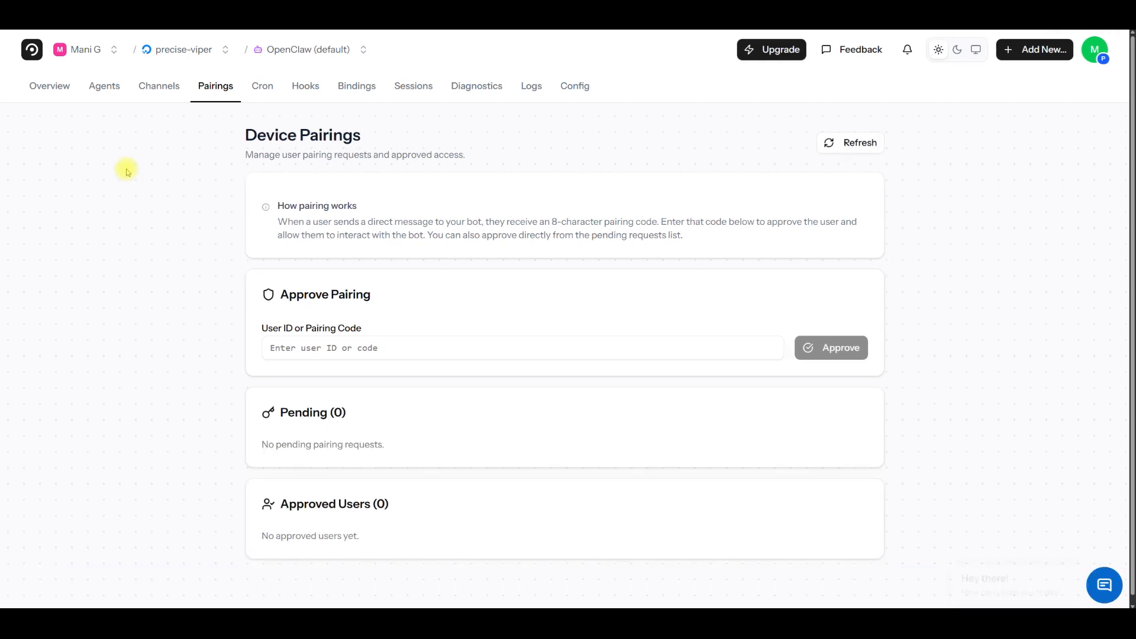
Step: View the OpenClaw (default) overview, then request a pairing code by sending "hi" to the bot again in Telegram and select its reply
click(53, 88)
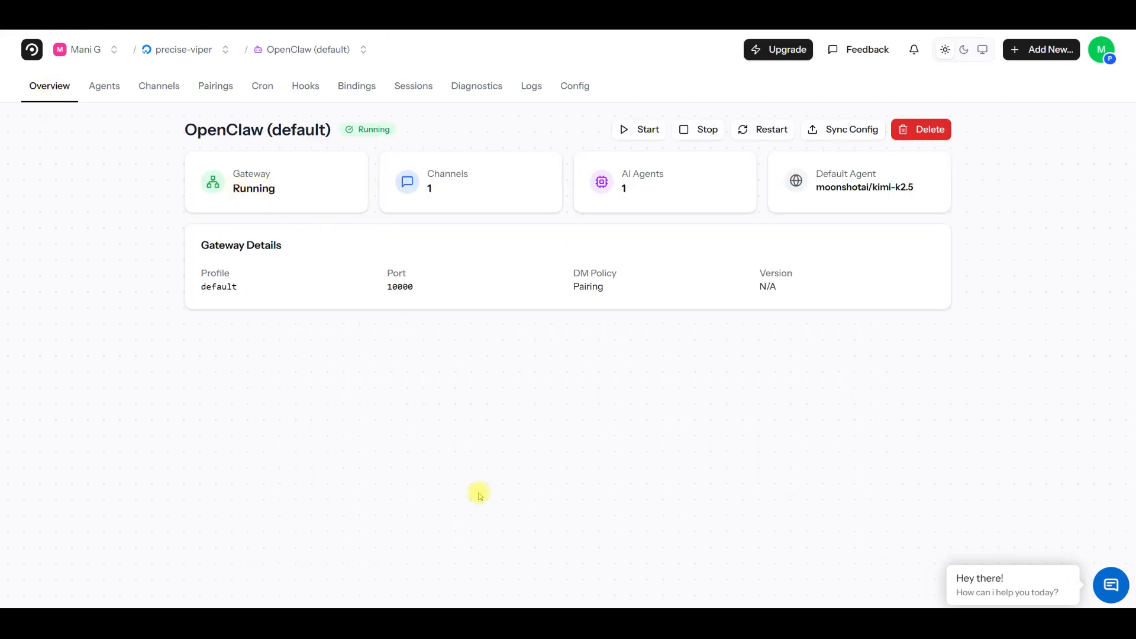
click(528, 624)
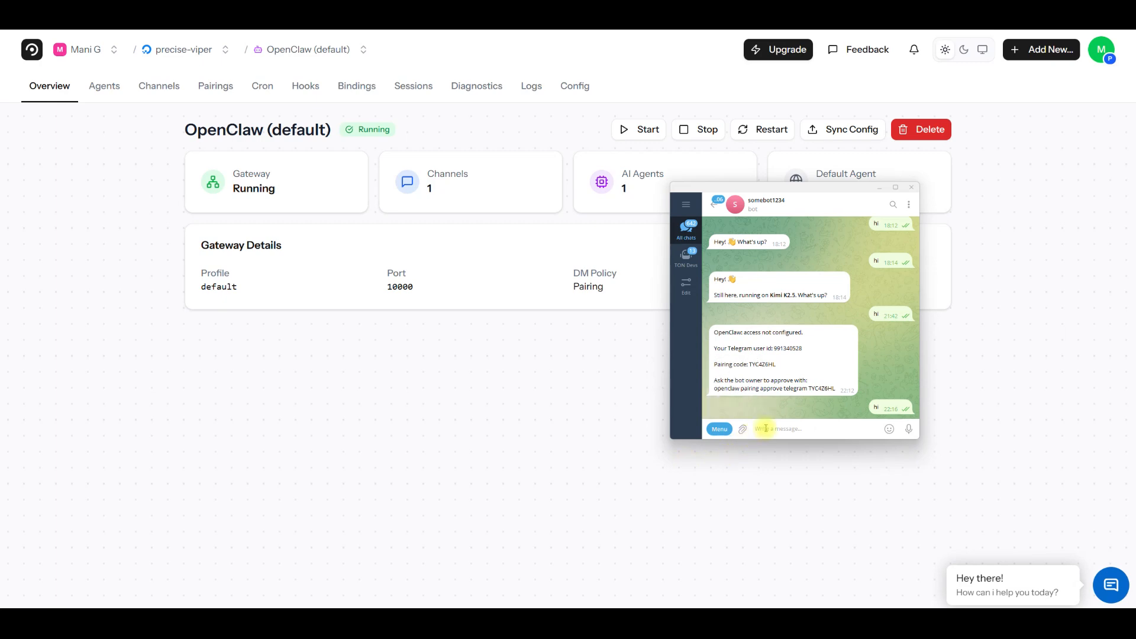
text(hi)
key(Return)
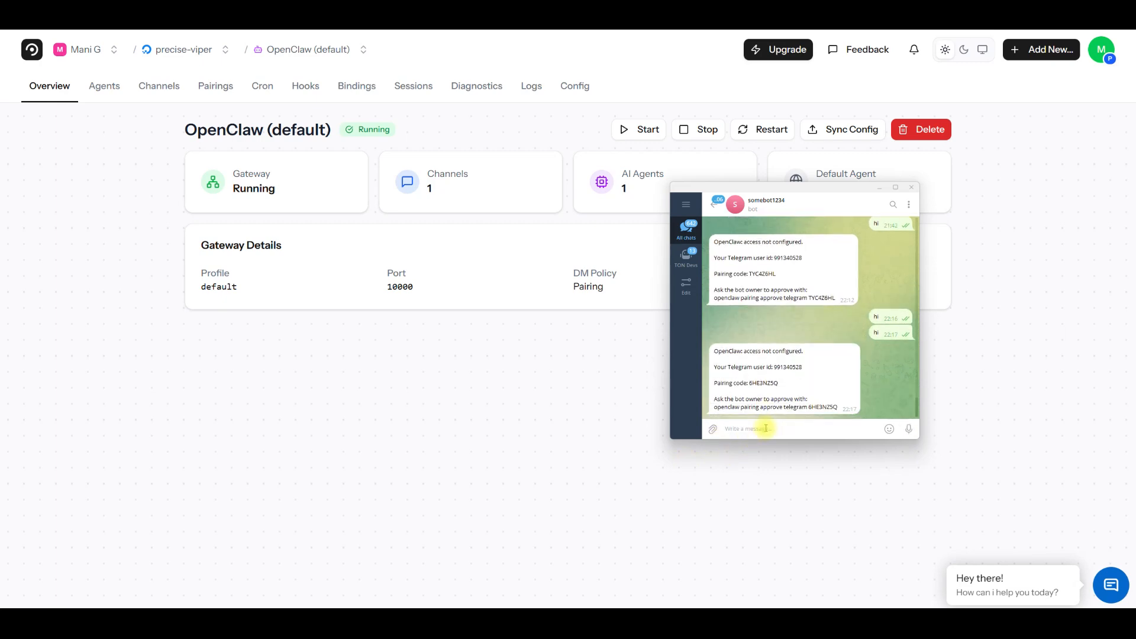
drag(833, 407, 713, 350)
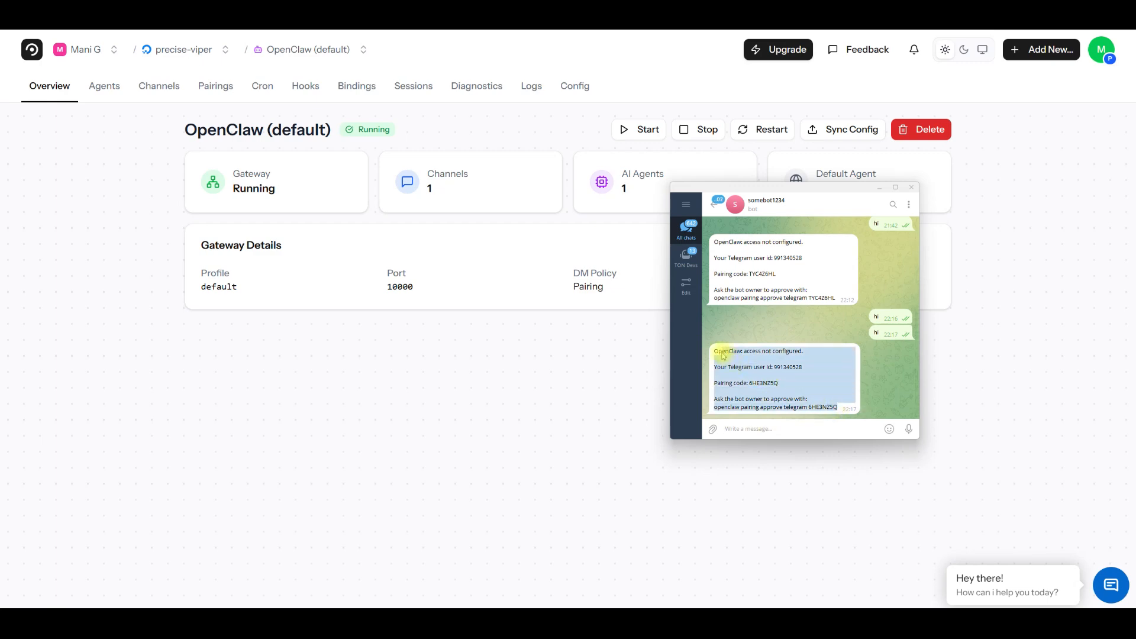
Step: Approve the pending Telegram pairing request in the bot's device pairings and review the approved users
click(215, 86)
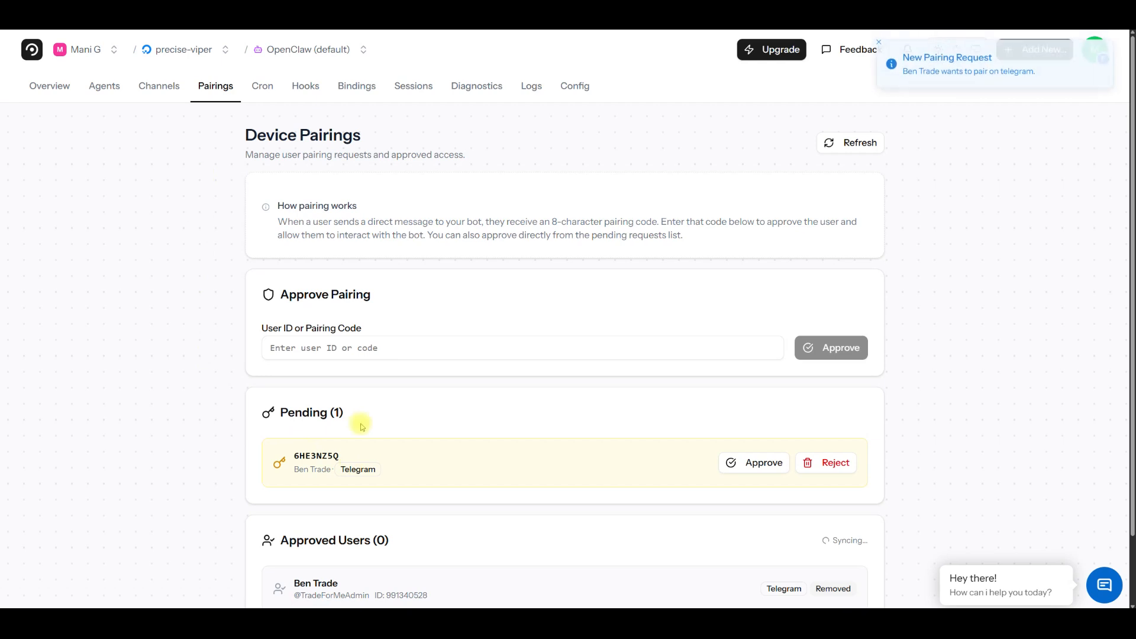
drag(280, 410, 360, 416)
click(363, 417)
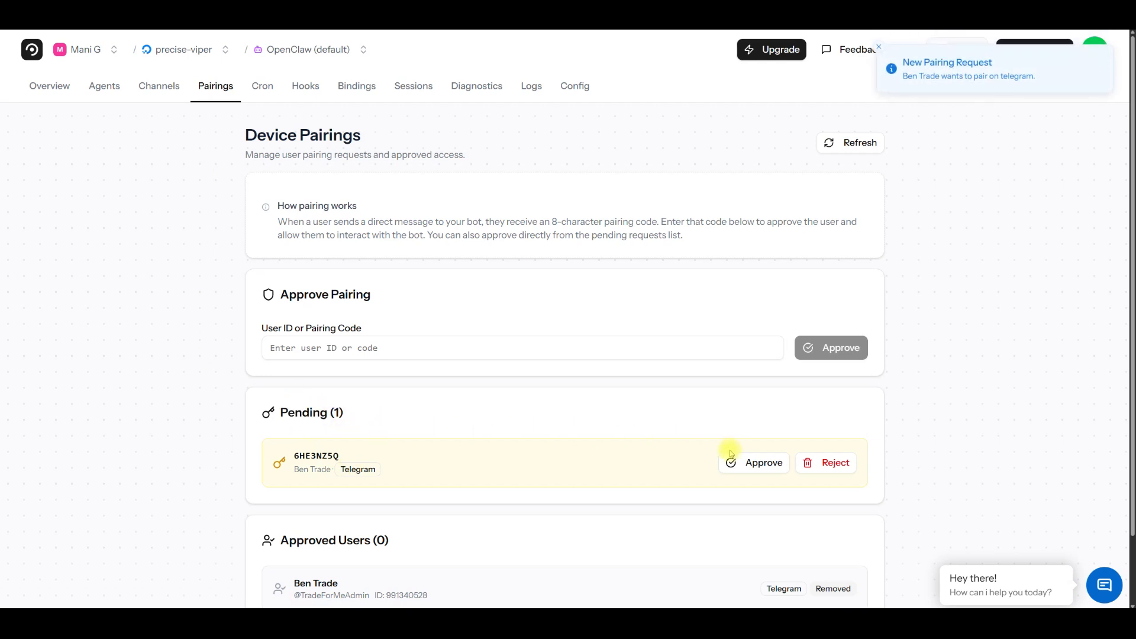
click(753, 466)
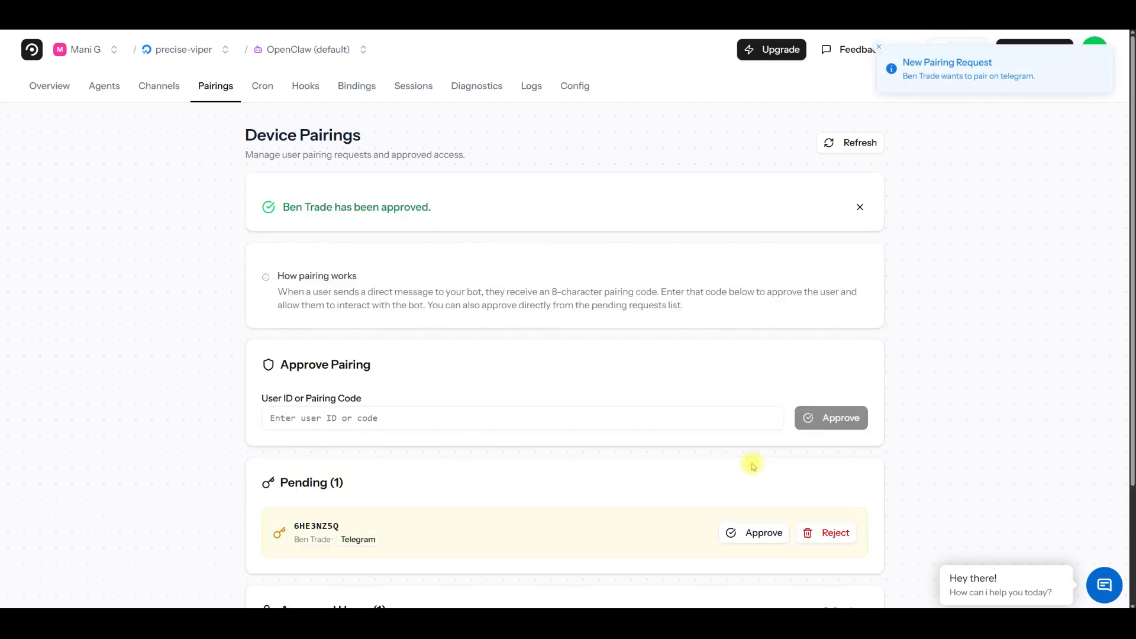
scroll(639, 456, down, 2)
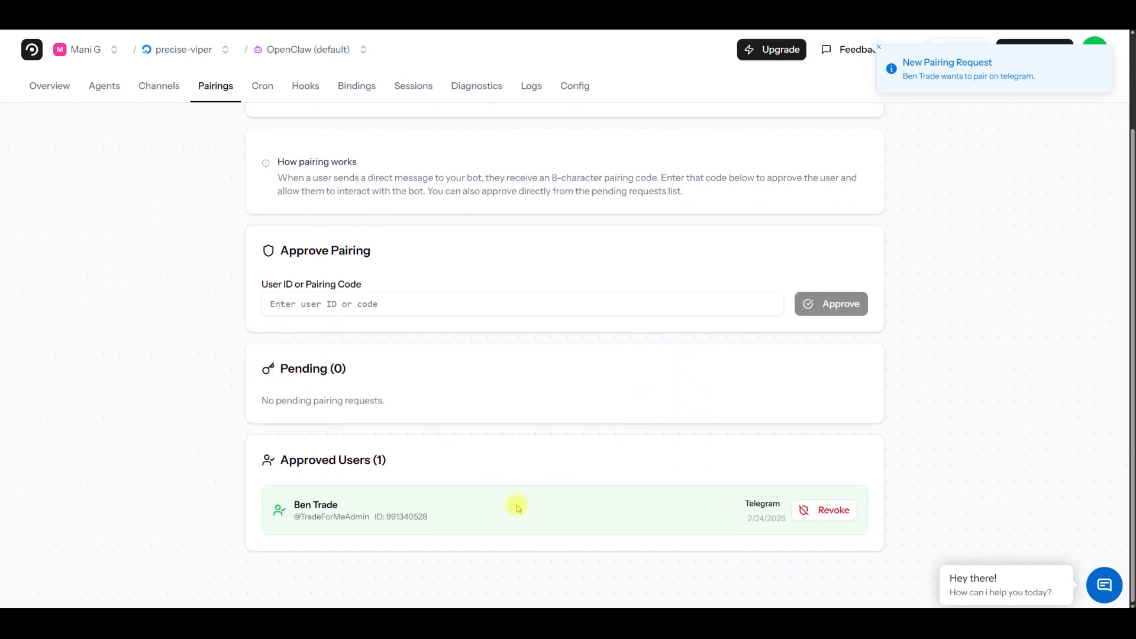
Step: Switch to the bot's Telegram chat and send the message "hello"
key(alt+Tab)
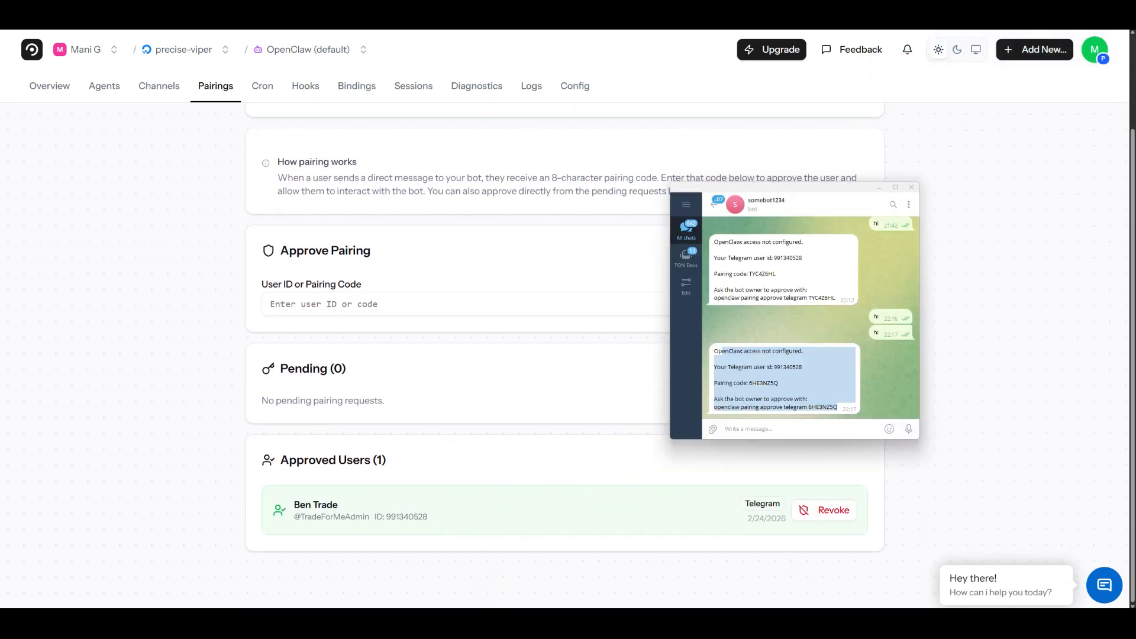
click(759, 432)
text(hello)
key(Return)
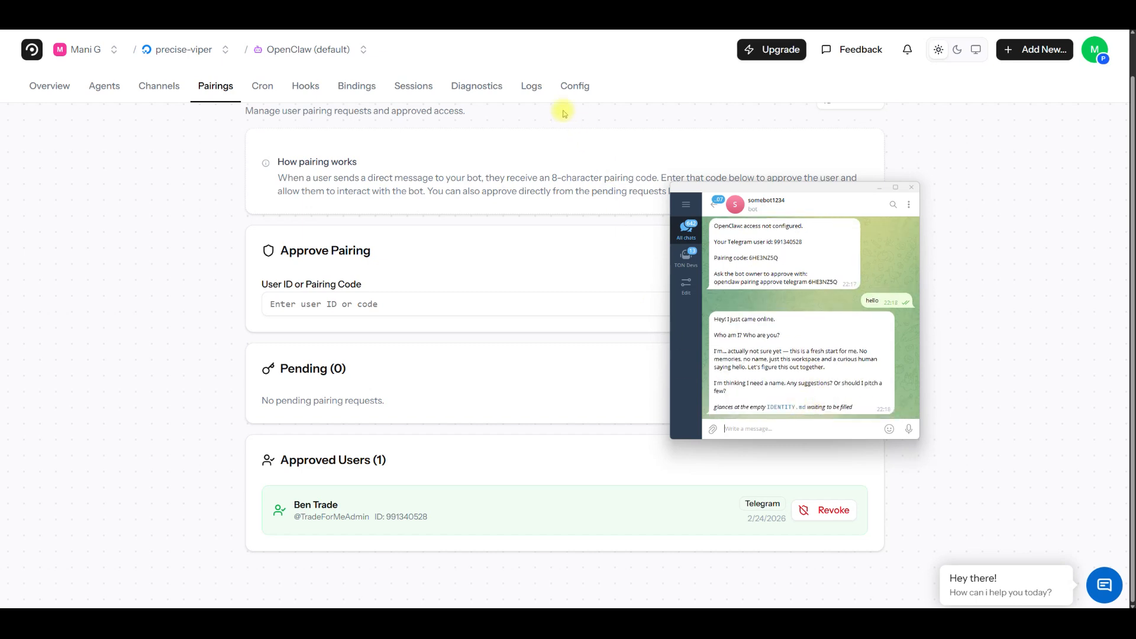
Step: Examine the log output of the OpenClaw (default) bot
click(534, 88)
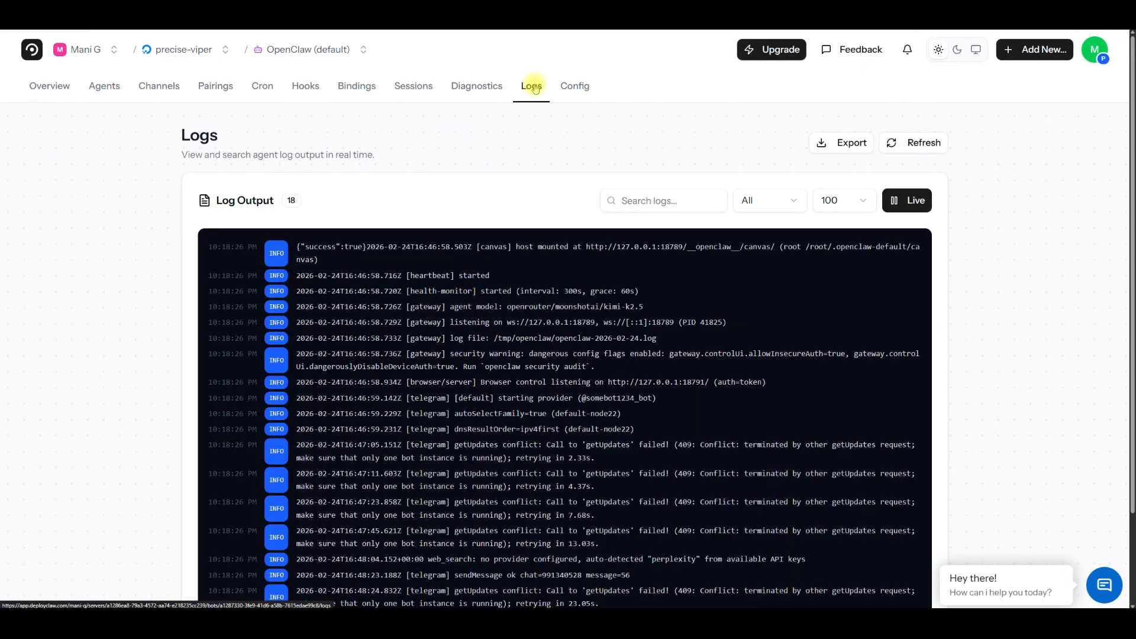
scroll(121, 367, down, 2)
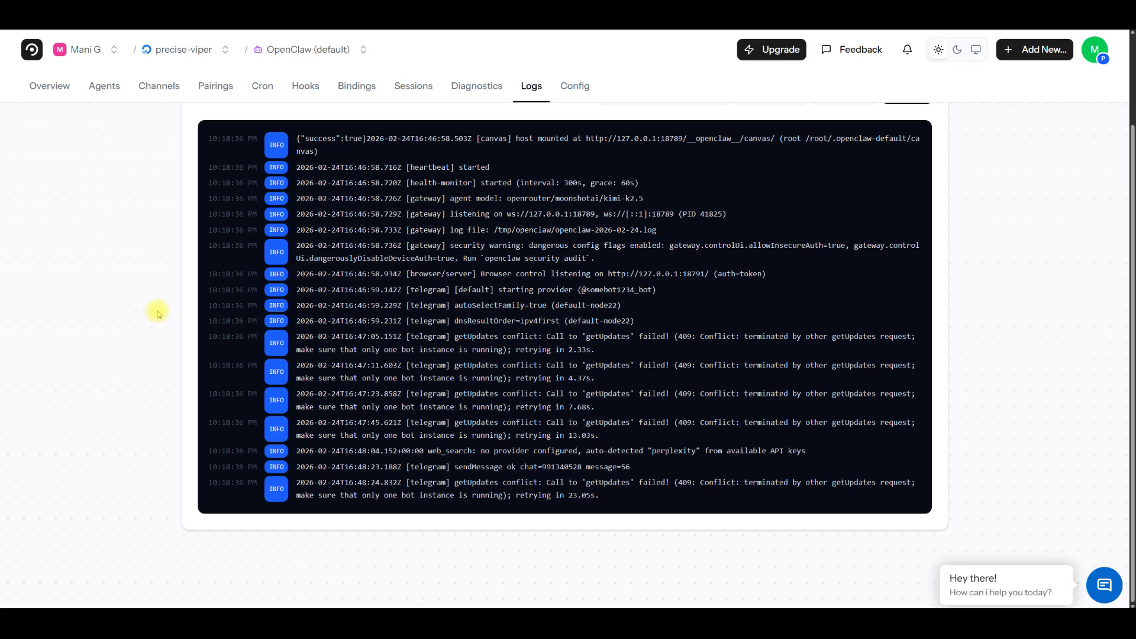
scroll(159, 312, up, 2)
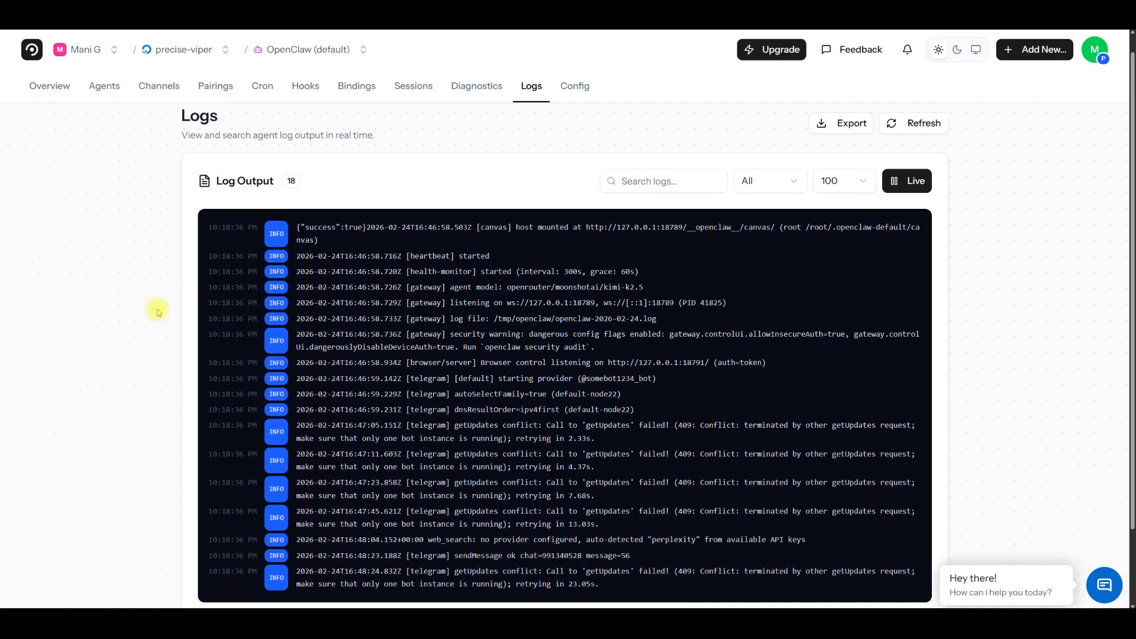
scroll(158, 312, up, 1)
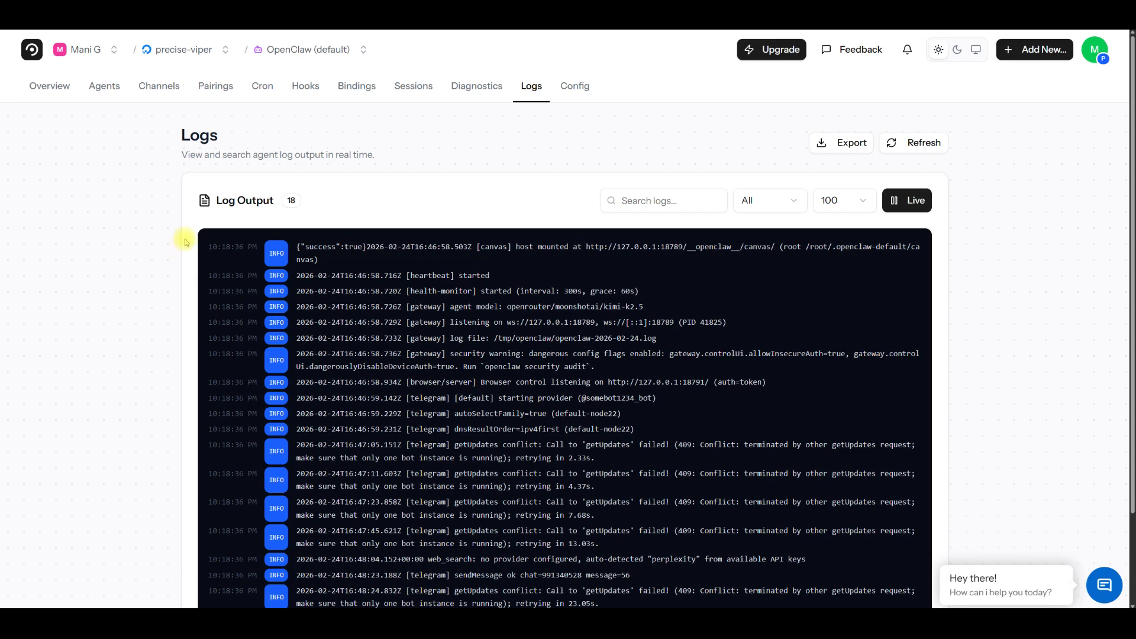
Step: Examine the CPU, memory and disk usage graphs in the precise-viper server's monitoring
click(182, 50)
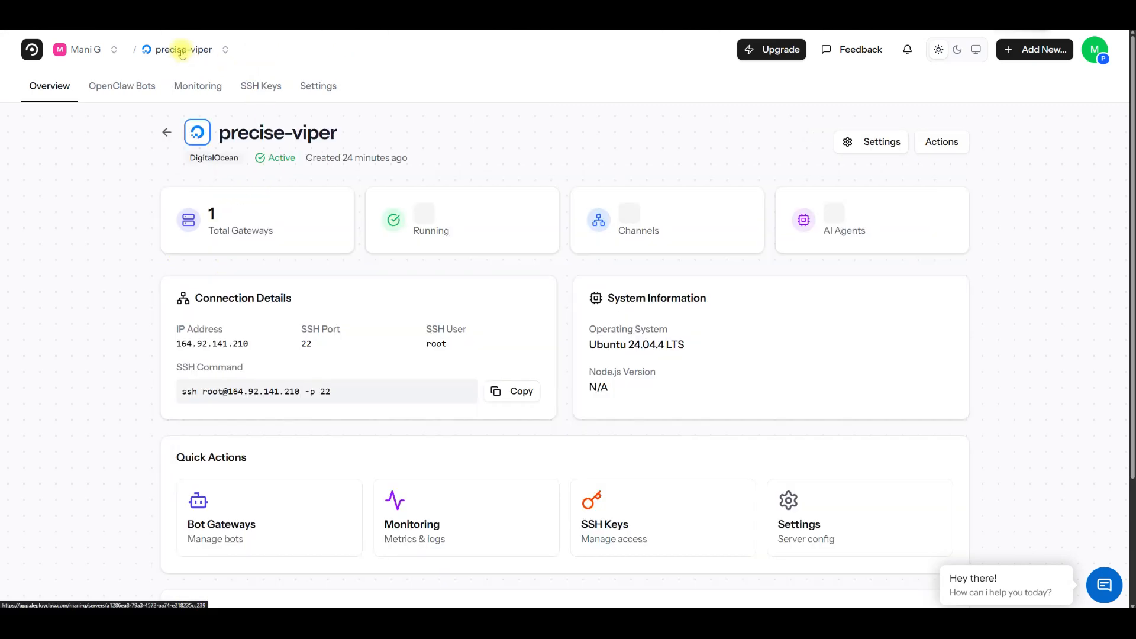
click(213, 87)
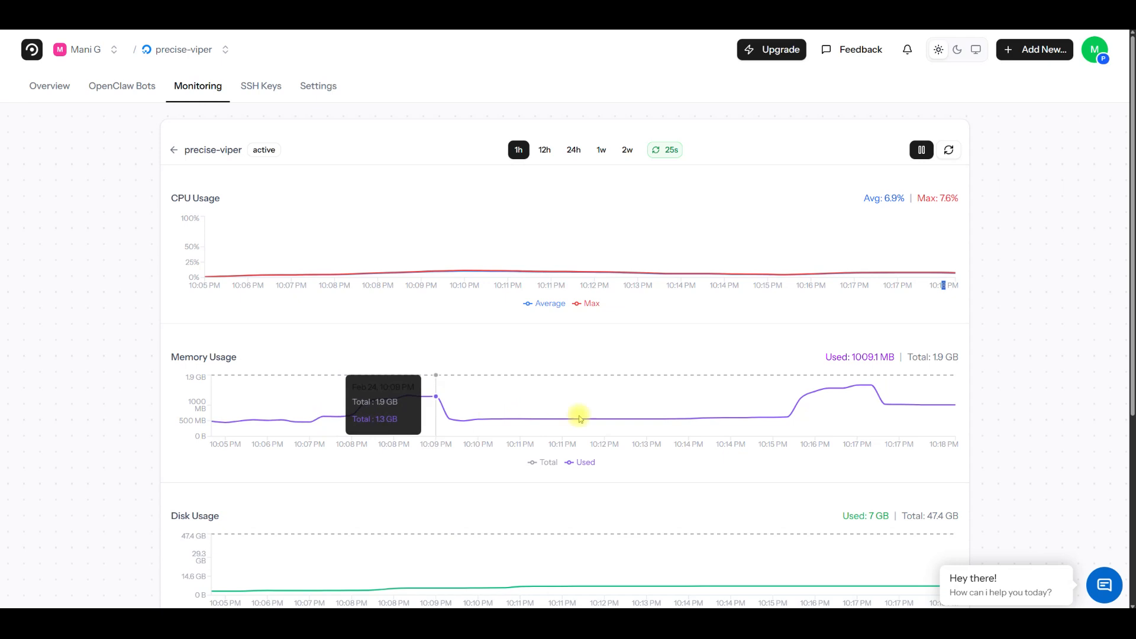
drag(864, 359, 969, 368)
click(915, 431)
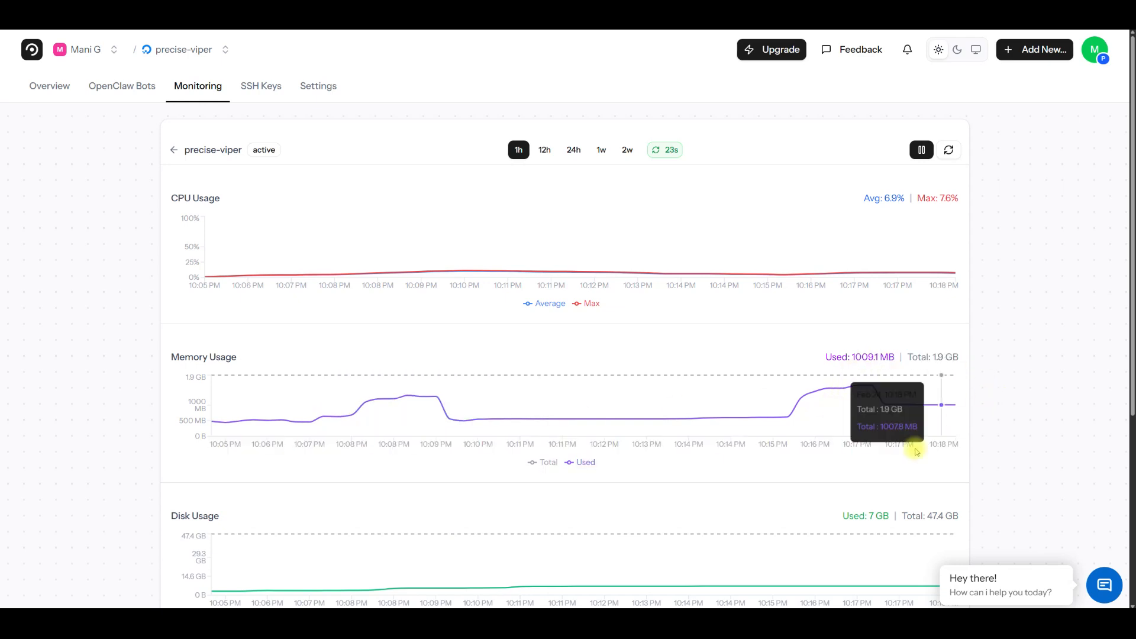
scroll(474, 504, down, 2)
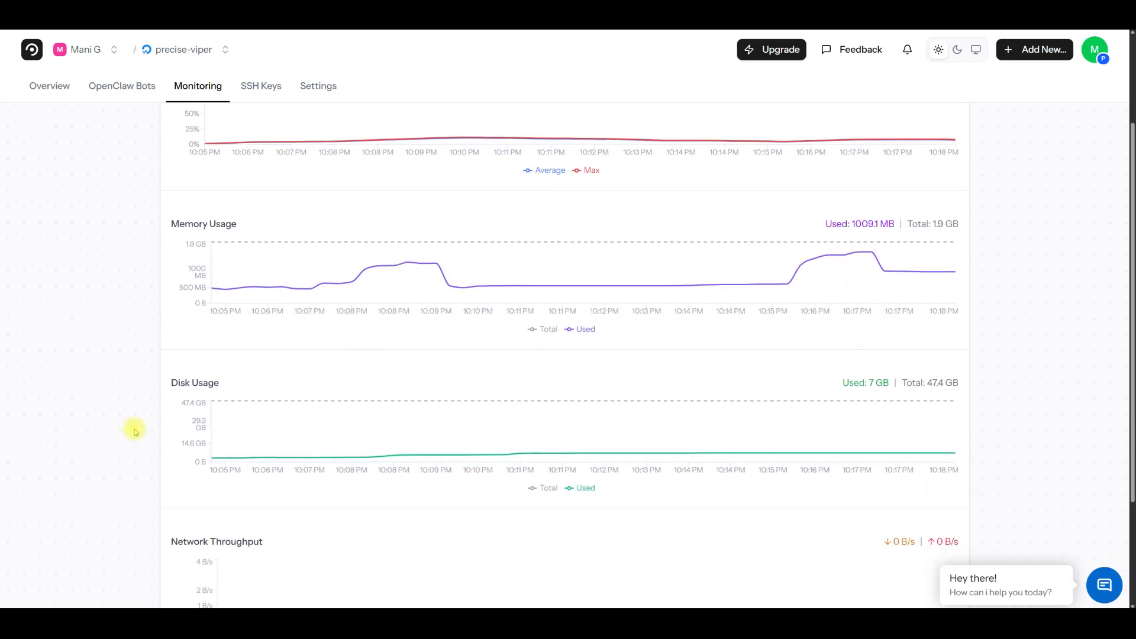
scroll(162, 405, up, 2)
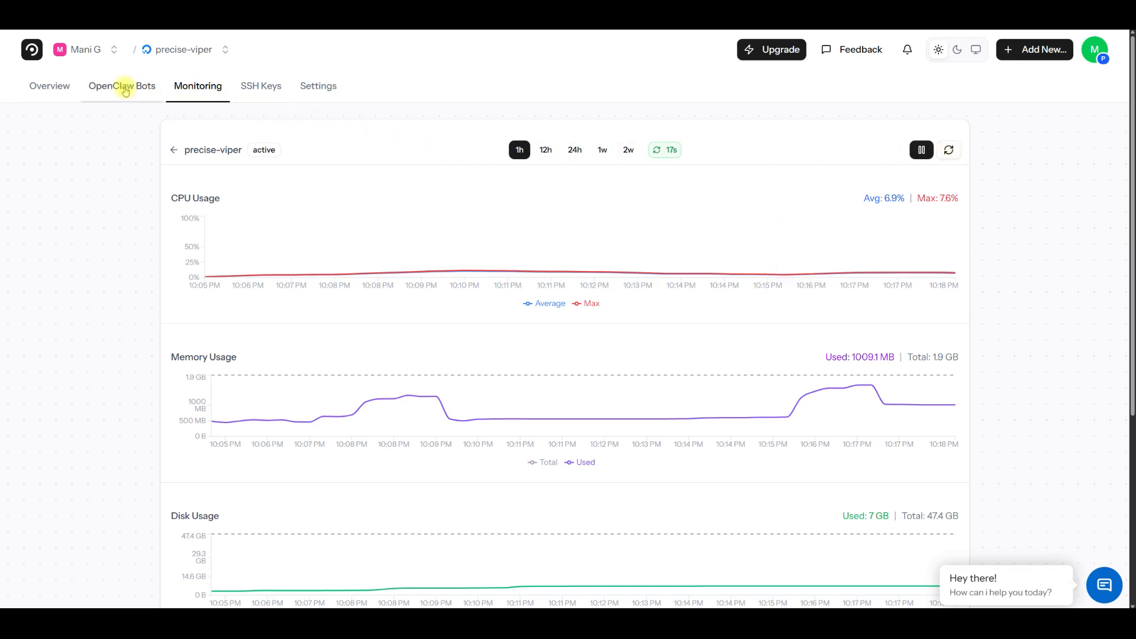
Step: Open the WebChat of the default AI agent in the OpenClaw (default) gateway on the precise-viper server
click(125, 91)
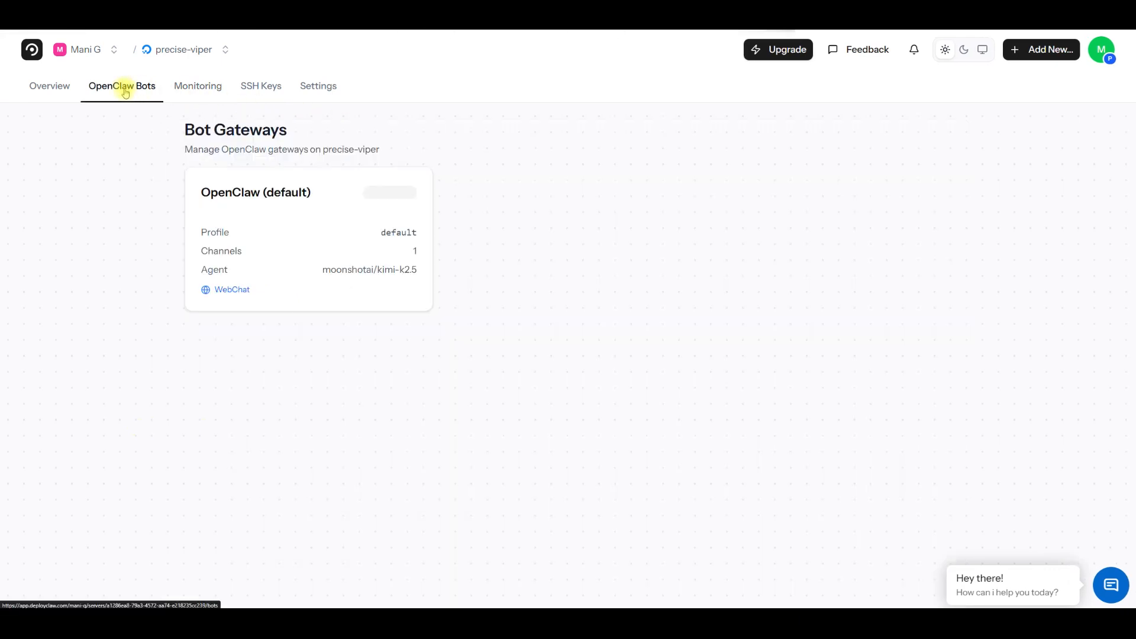
click(232, 200)
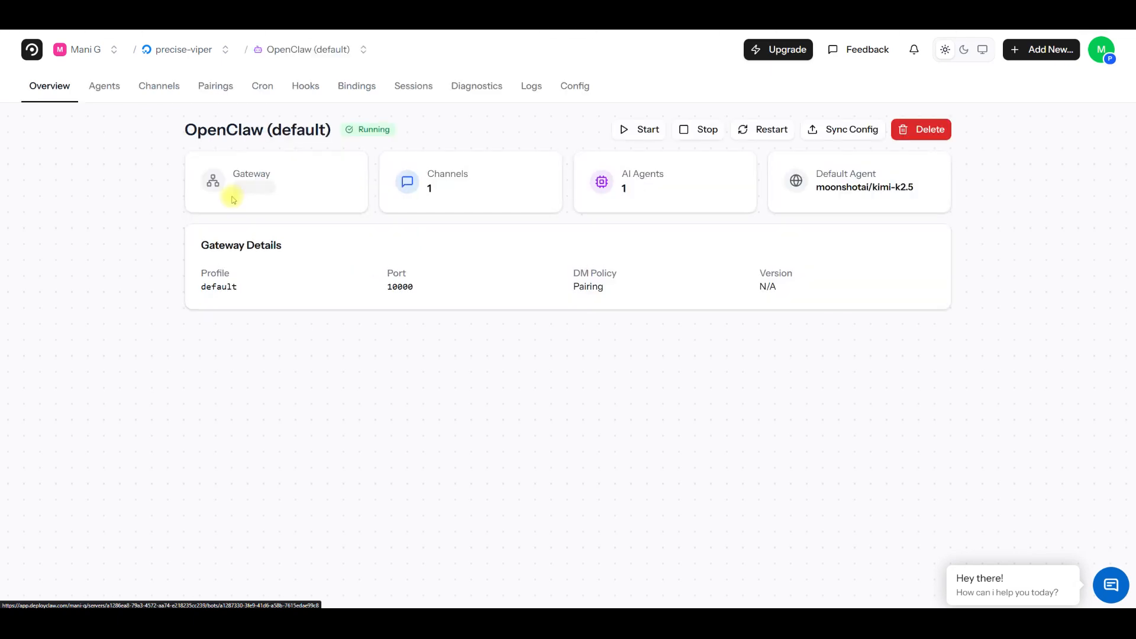
click(110, 90)
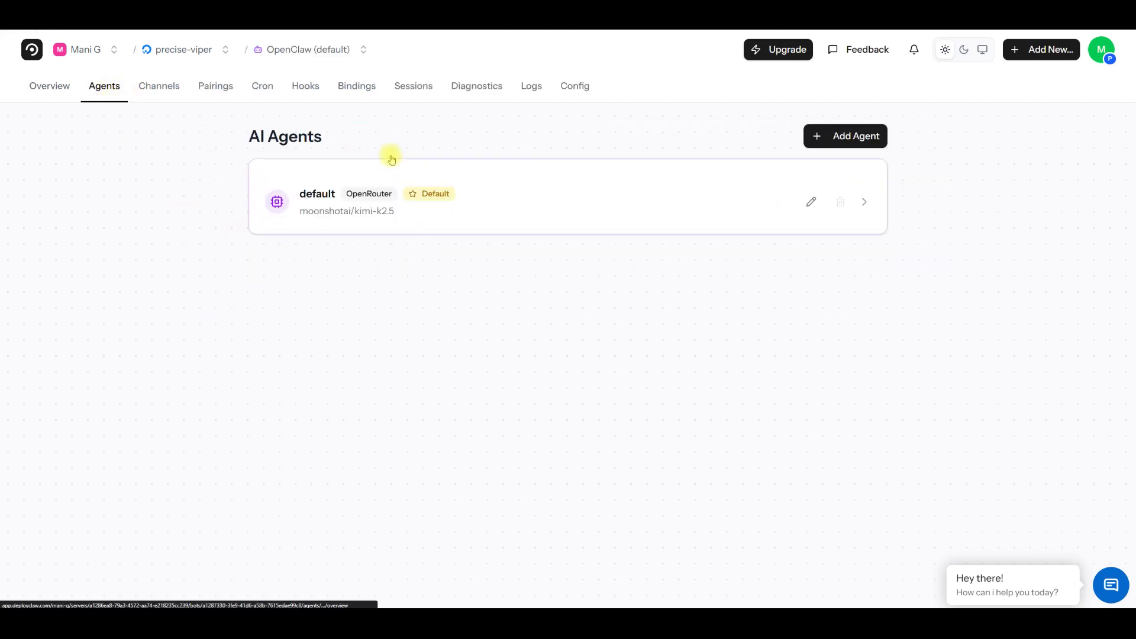
click(312, 194)
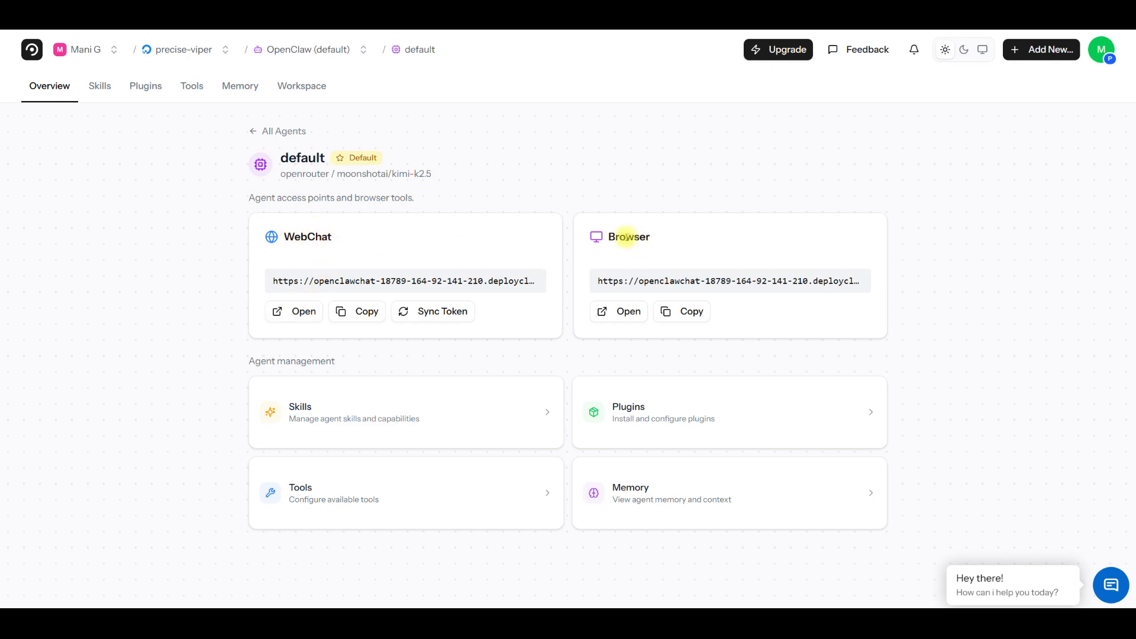
click(302, 312)
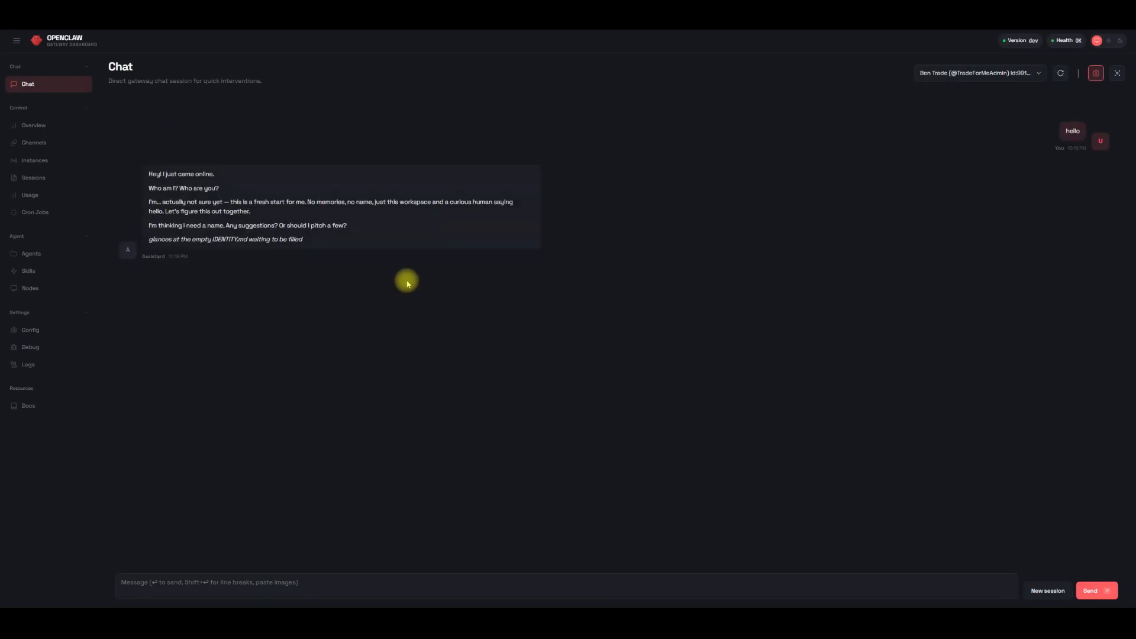
Step: Send "hello my friend" in the gateway dashboard's chat and switch the dashboard to the light theme
click(199, 584)
text(hello my frien)
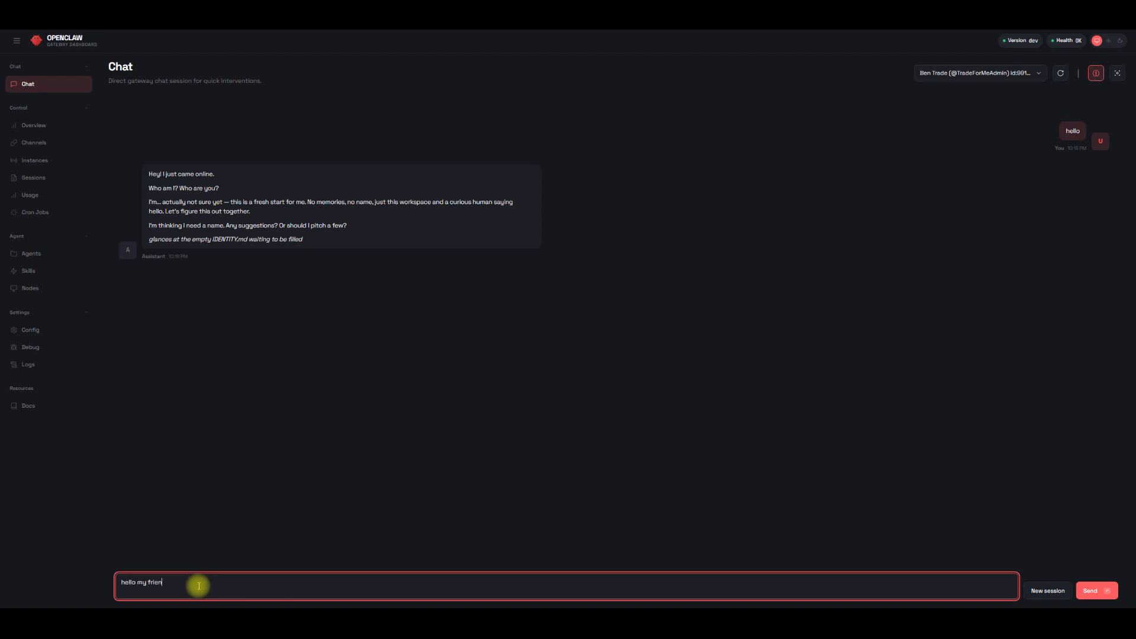
text(d)
key(Return)
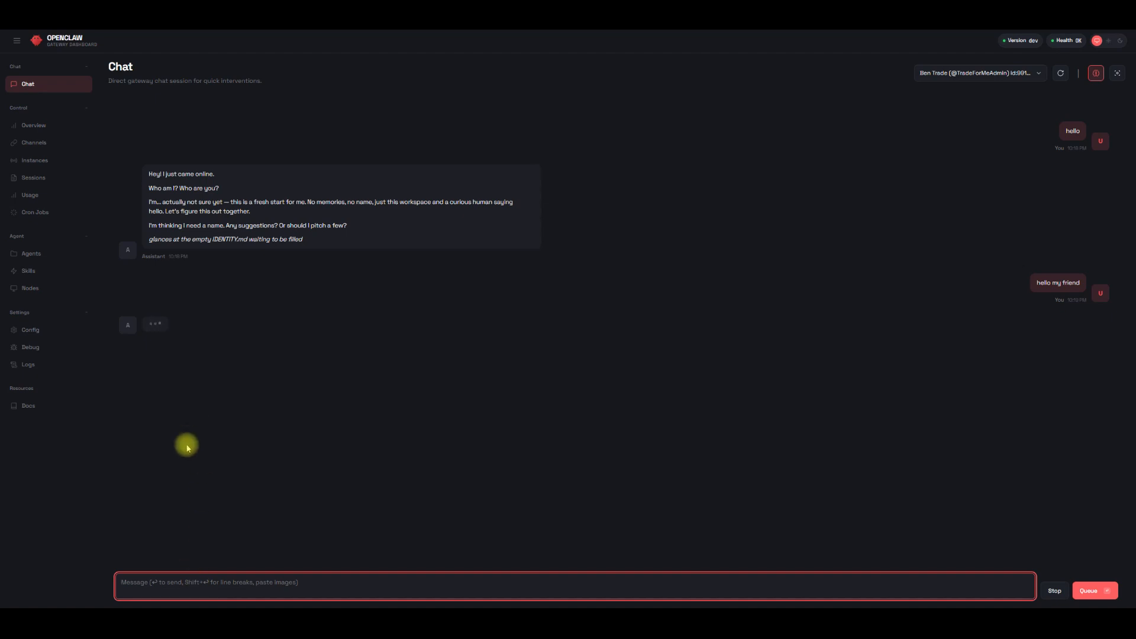
click(1120, 41)
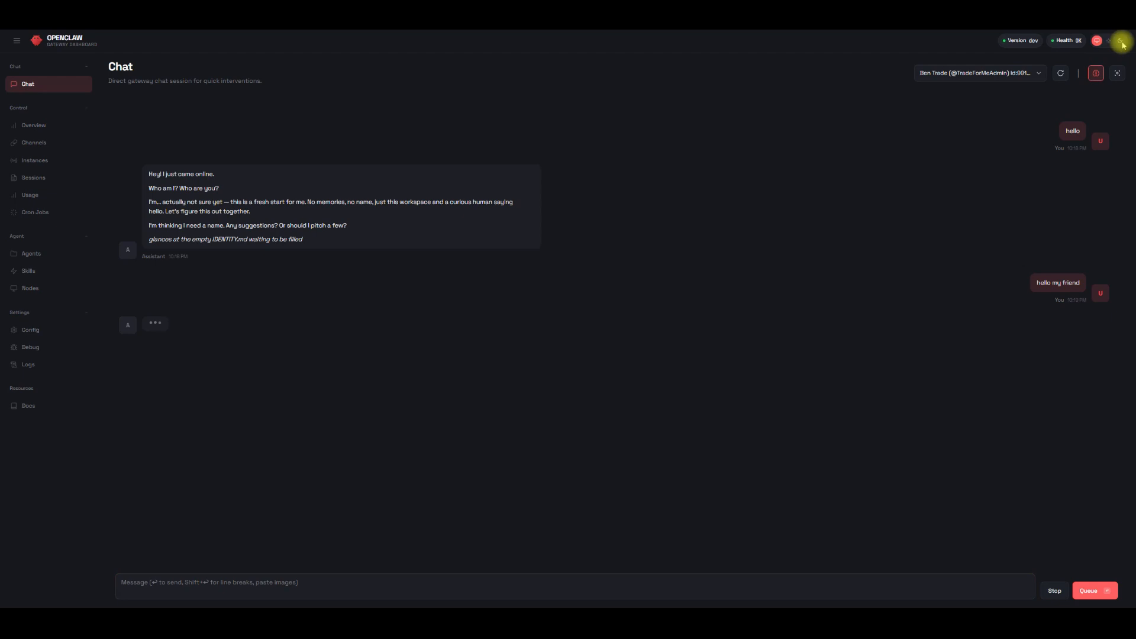
click(1108, 40)
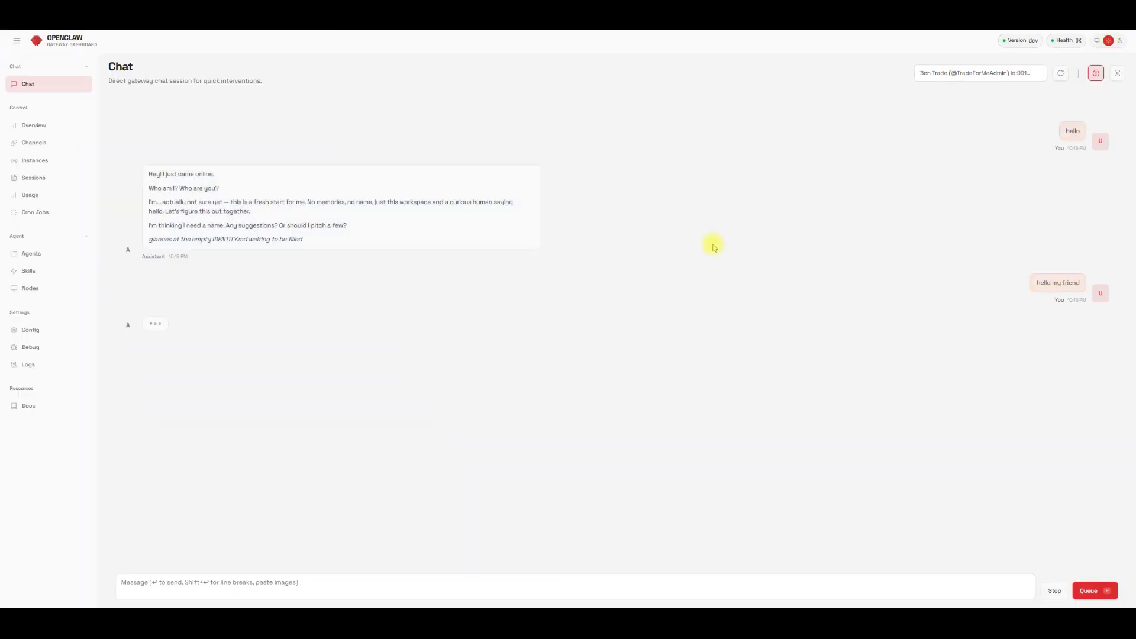